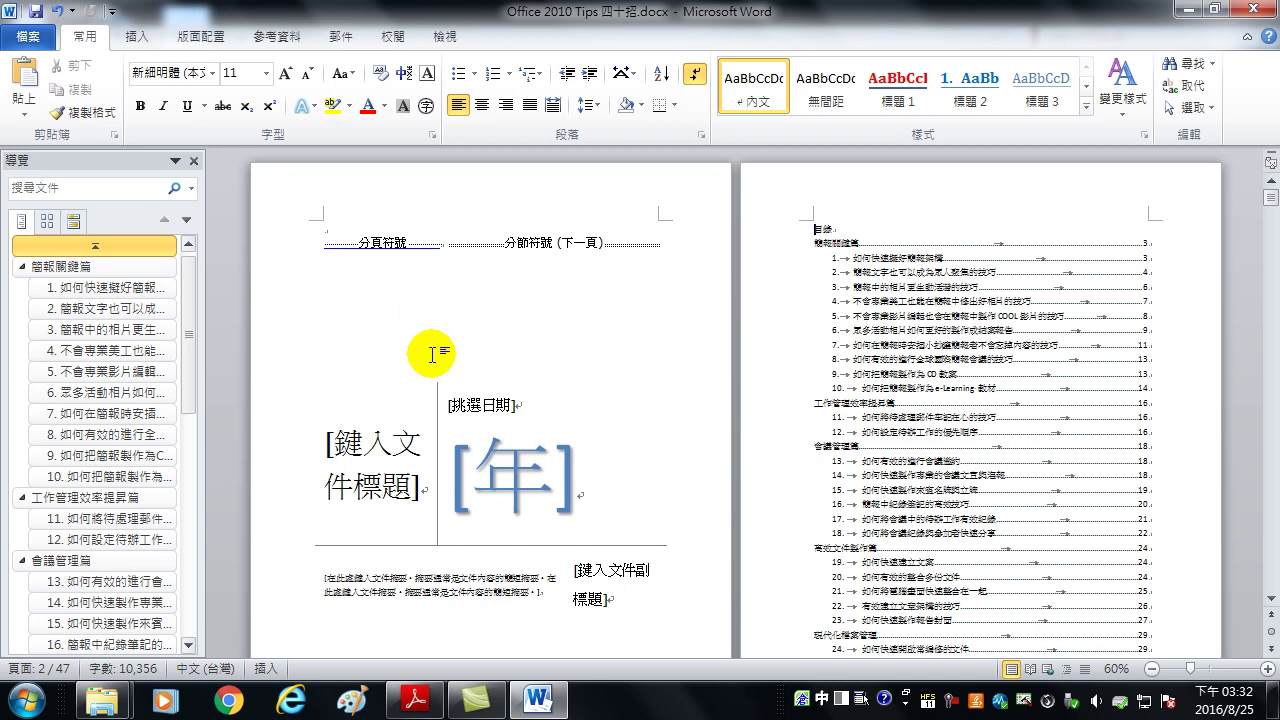
# With the cursor in the table of contents, insert a Plain Number 2 bottom-of-page number
pyautogui.scroll(-3, 431, 355)
pyautogui.scroll(-1, 431, 358)
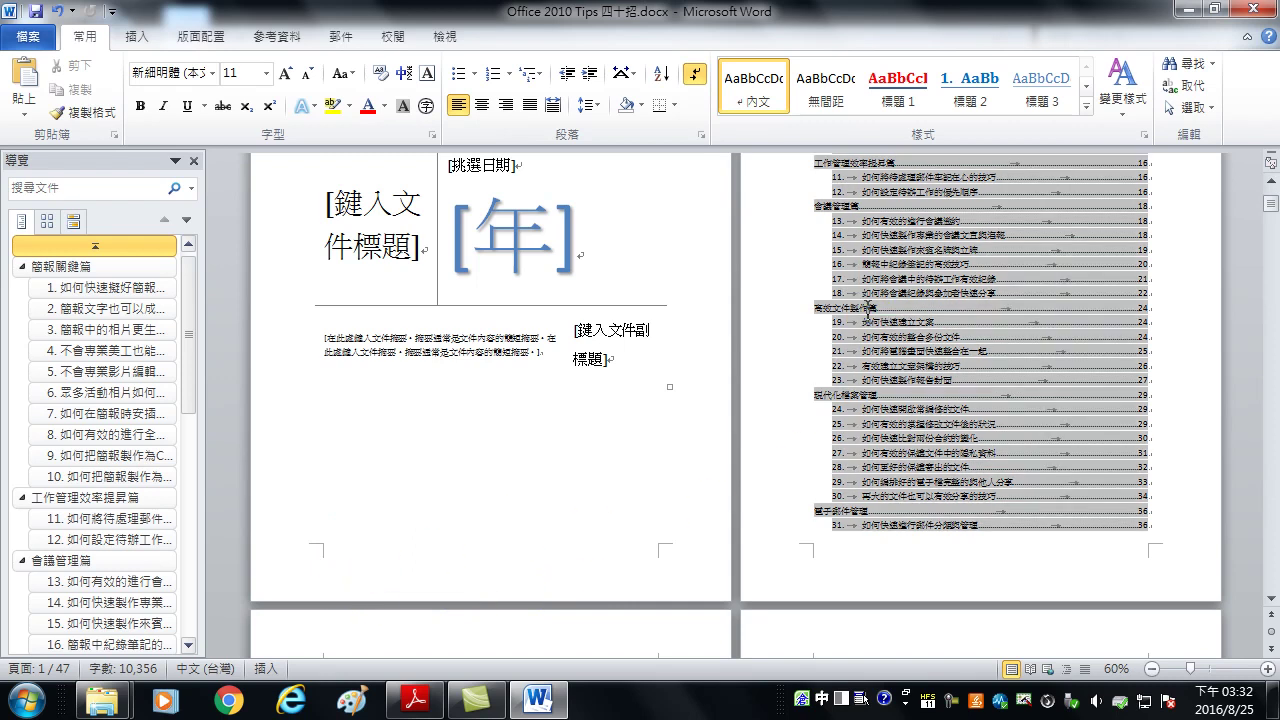
pyautogui.click(868, 310)
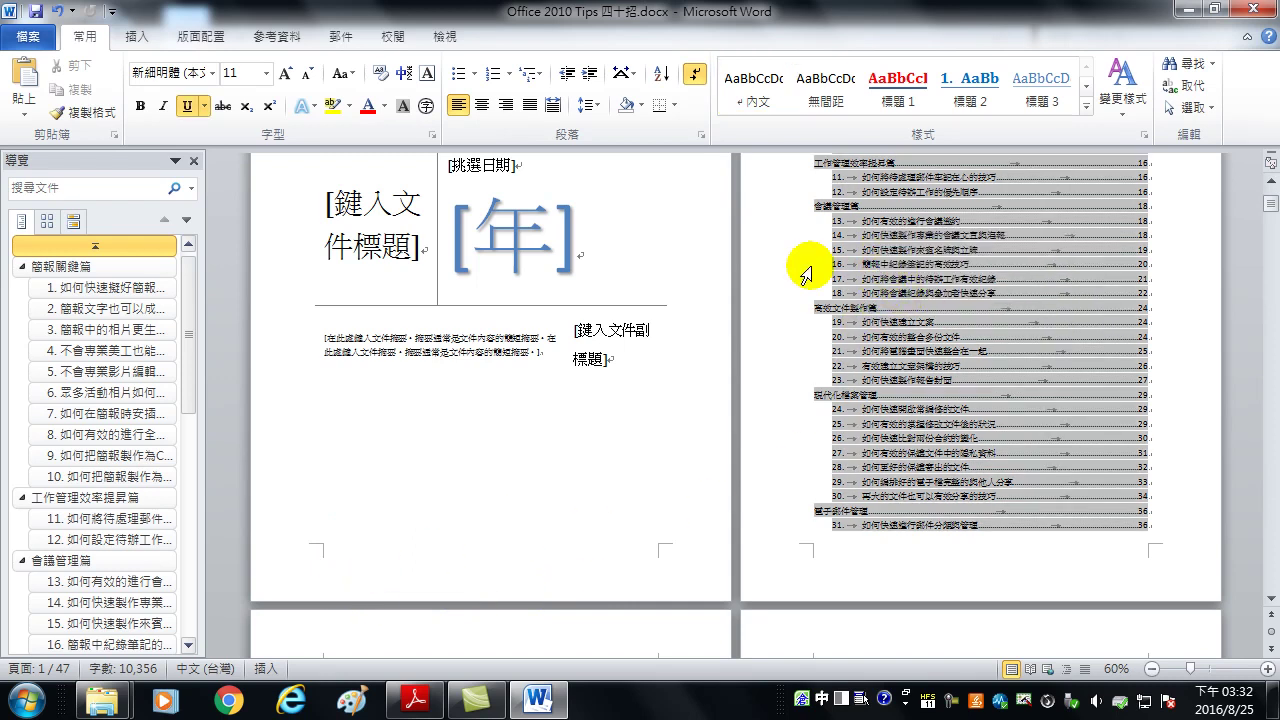
pyautogui.click(137, 36)
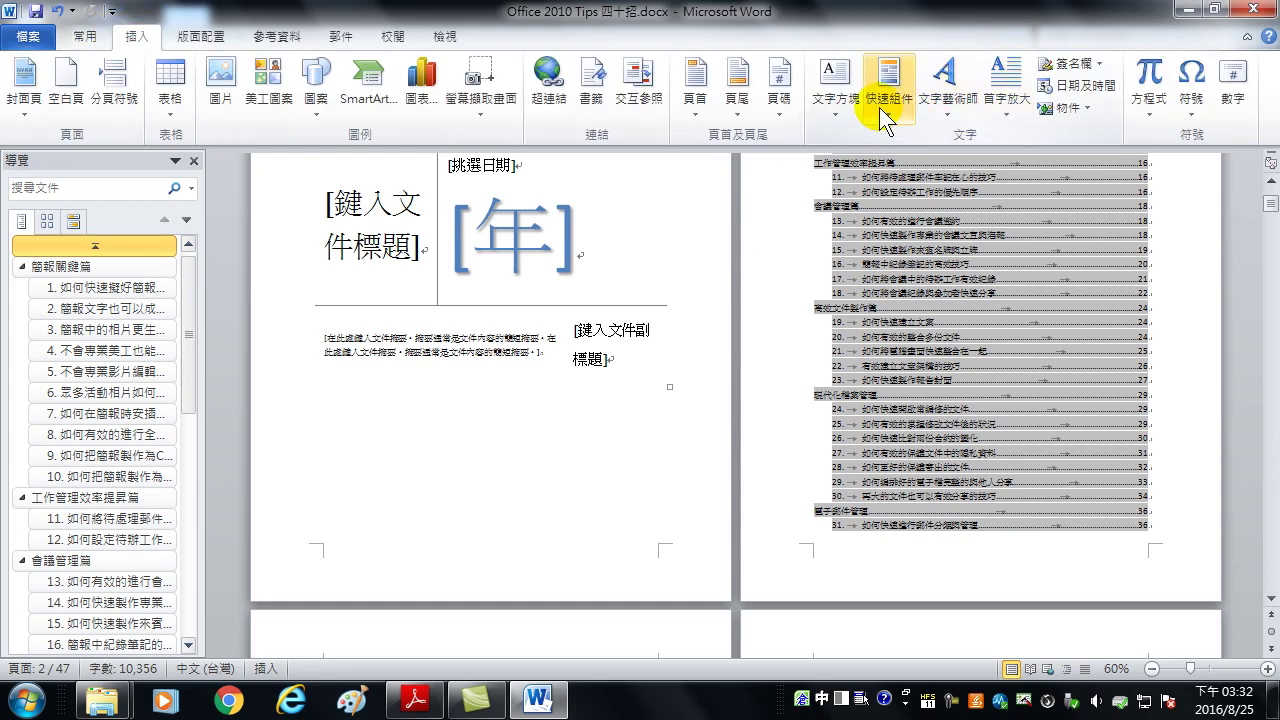
pyautogui.click(778, 105)
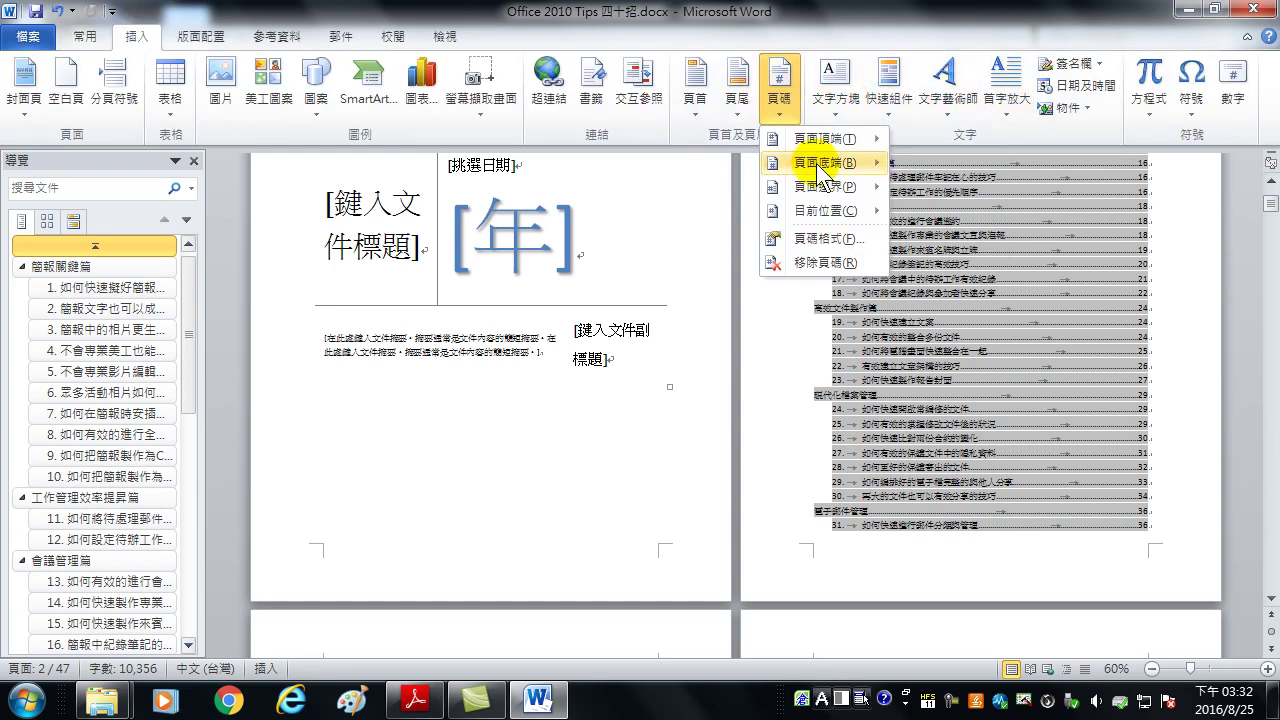
pyautogui.moveTo(831, 162)
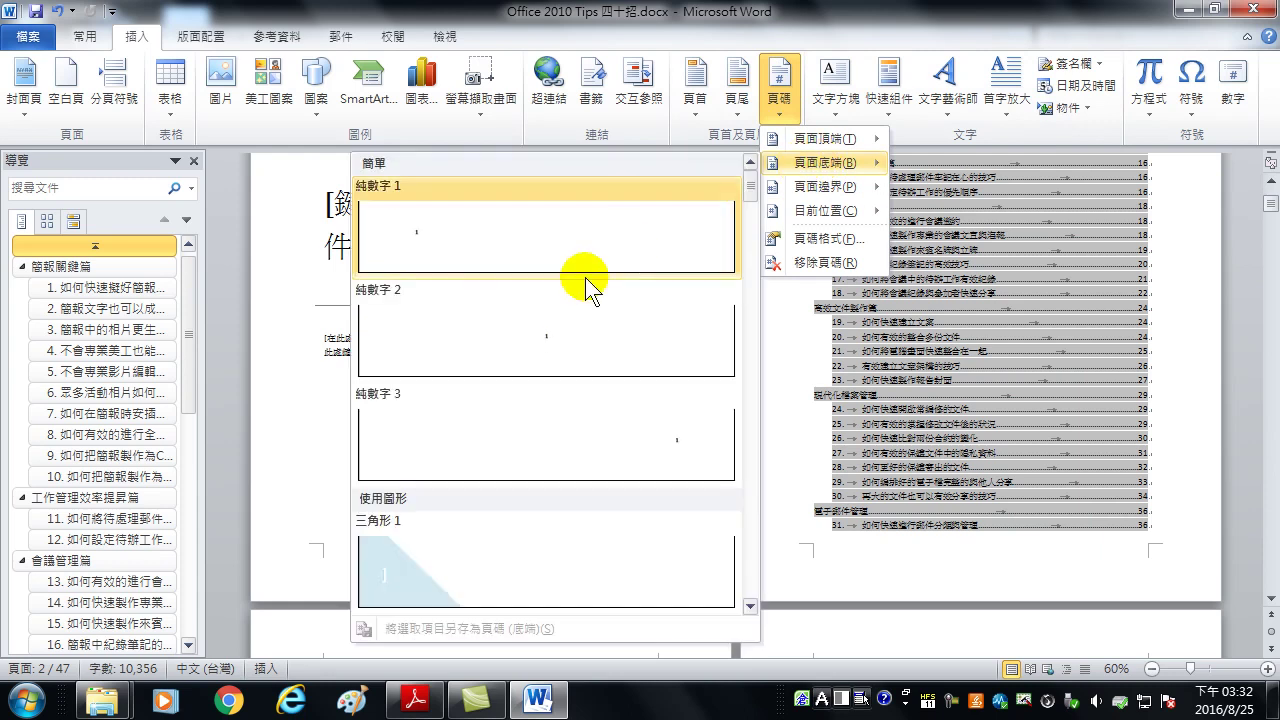
pyautogui.click(556, 339)
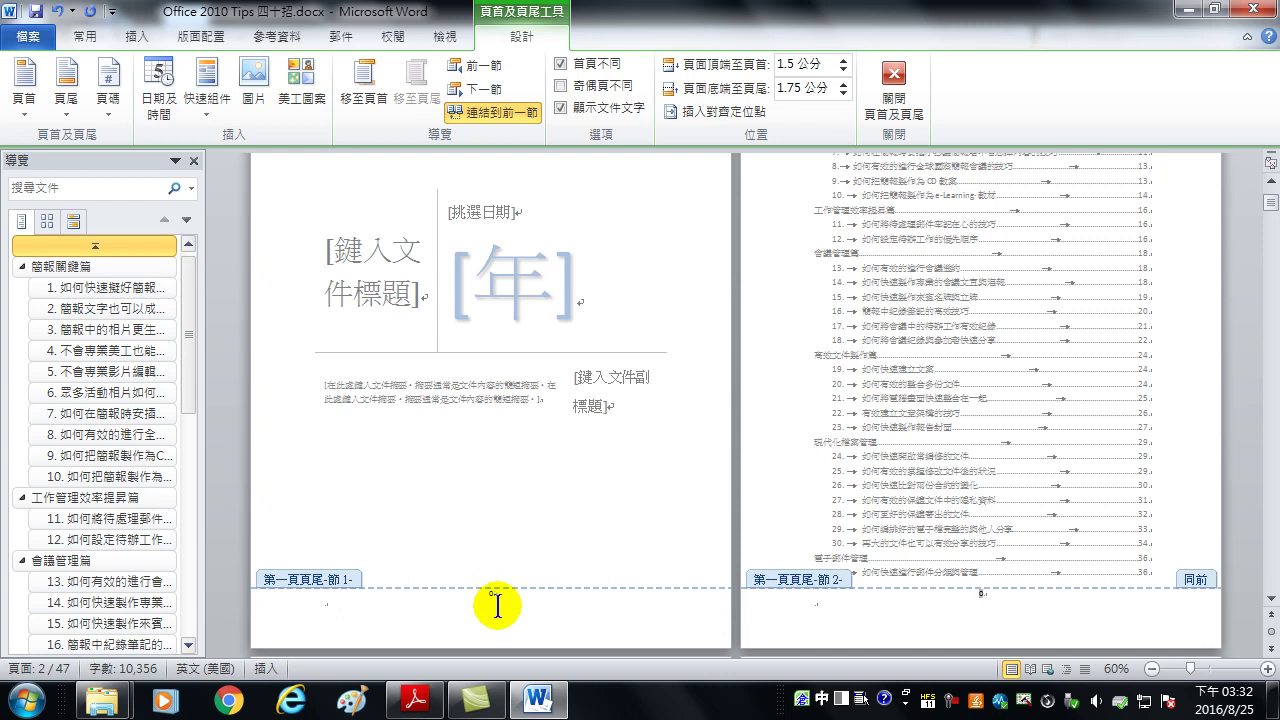
pyautogui.click(1014, 601)
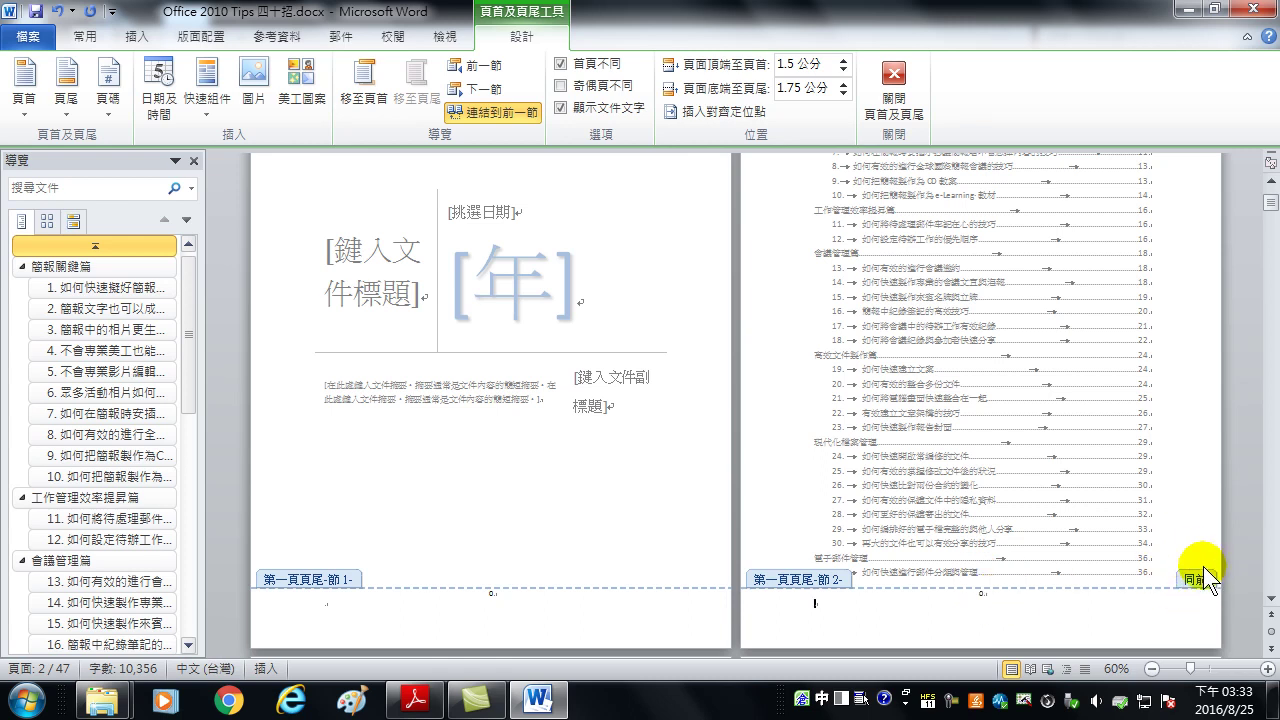
pyautogui.scroll(-5, 908, 506)
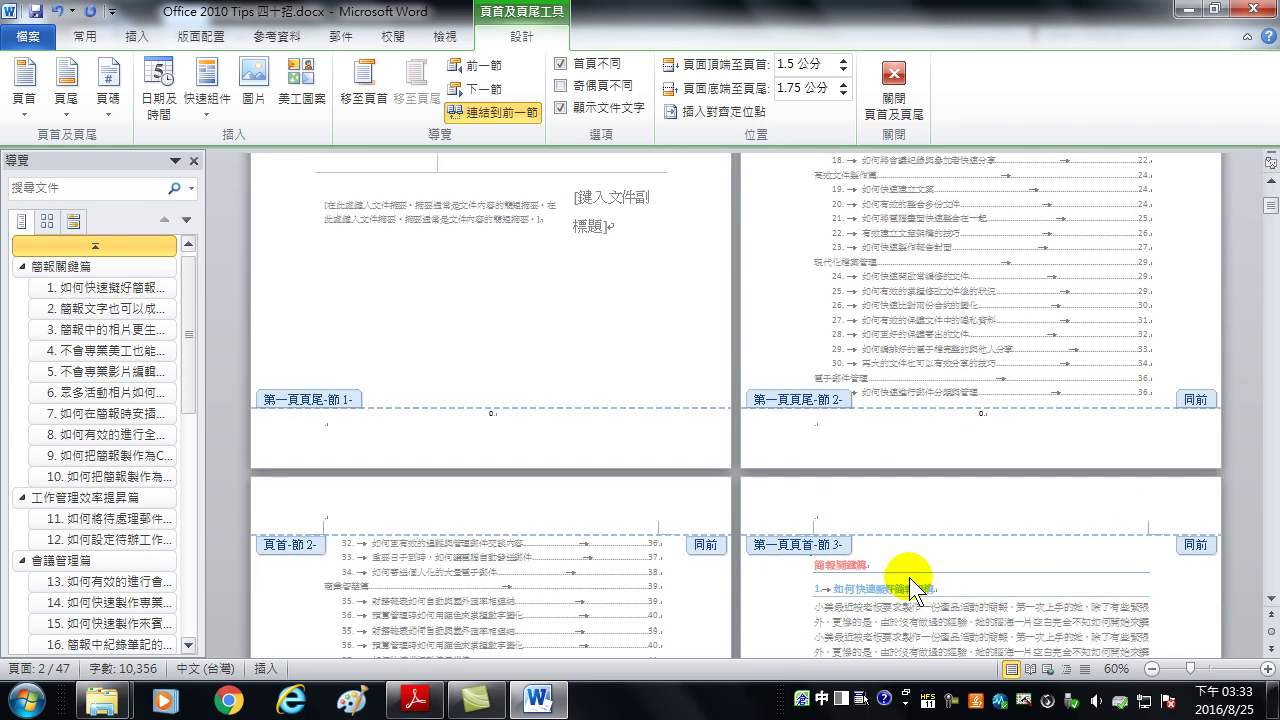
pyautogui.scroll(-6, 600, 548)
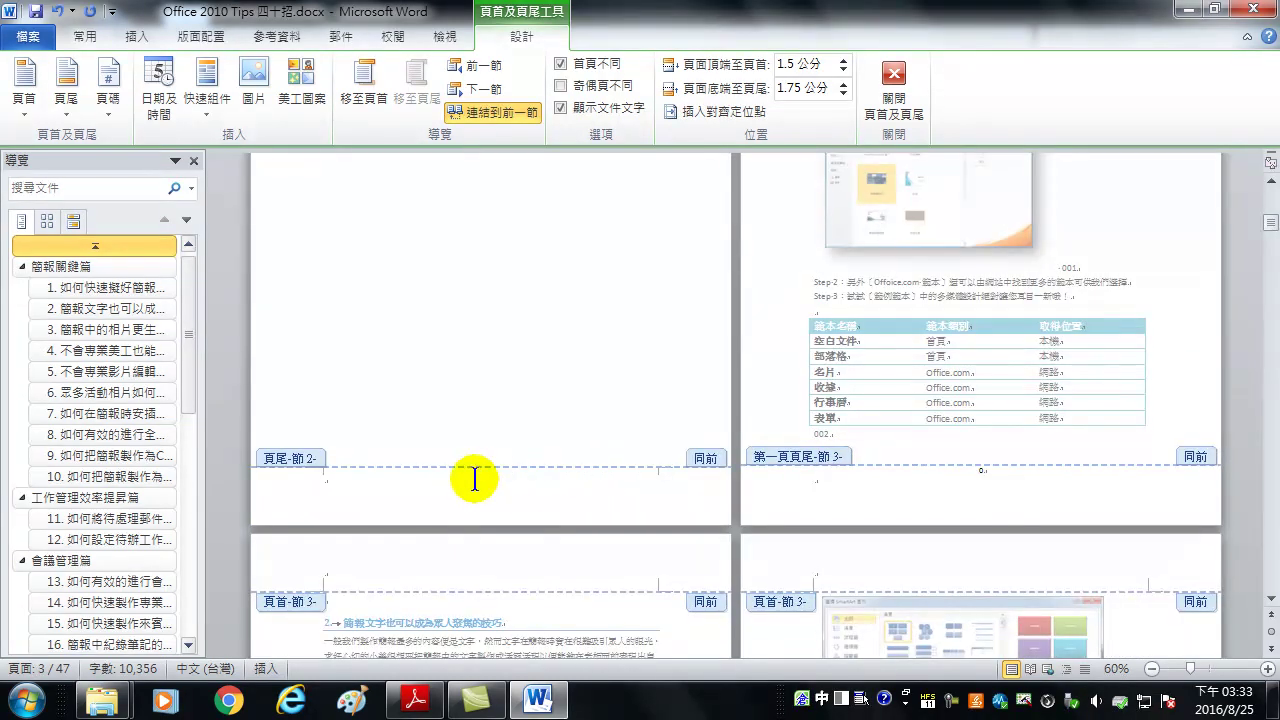
pyautogui.click(404, 482)
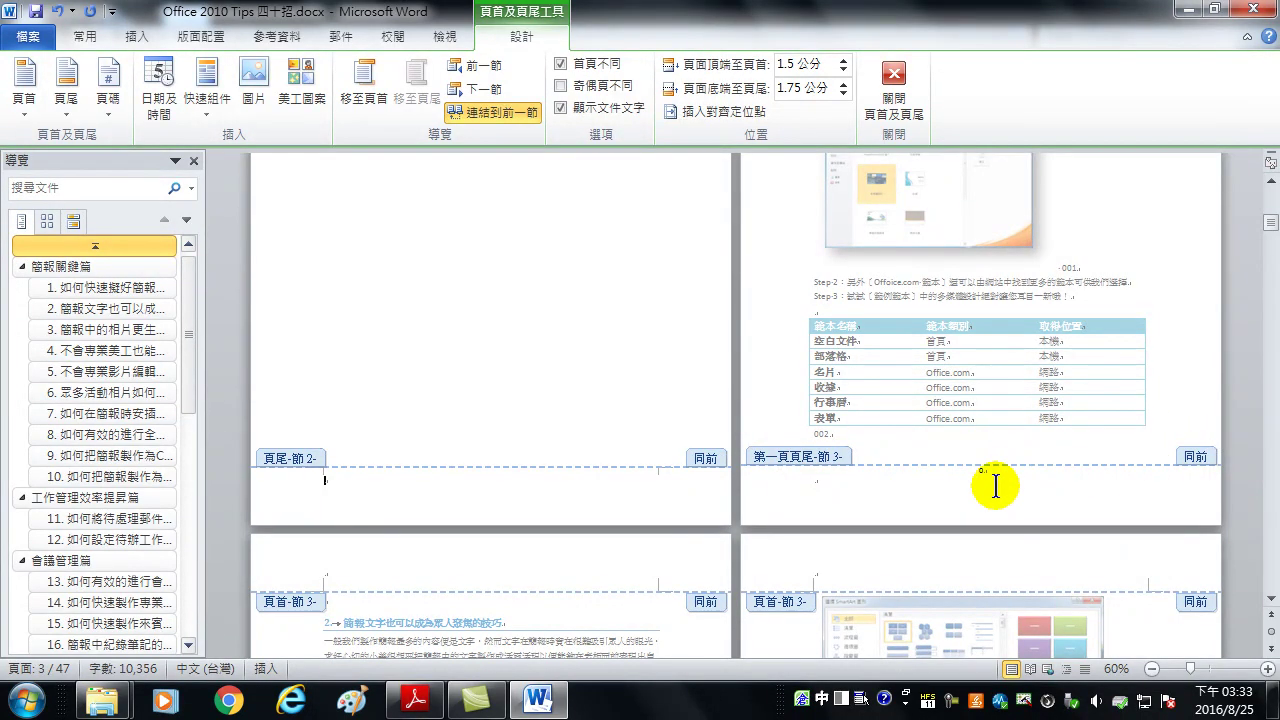
pyautogui.scroll(-8, 766, 563)
pyautogui.scroll(-12, 586, 537)
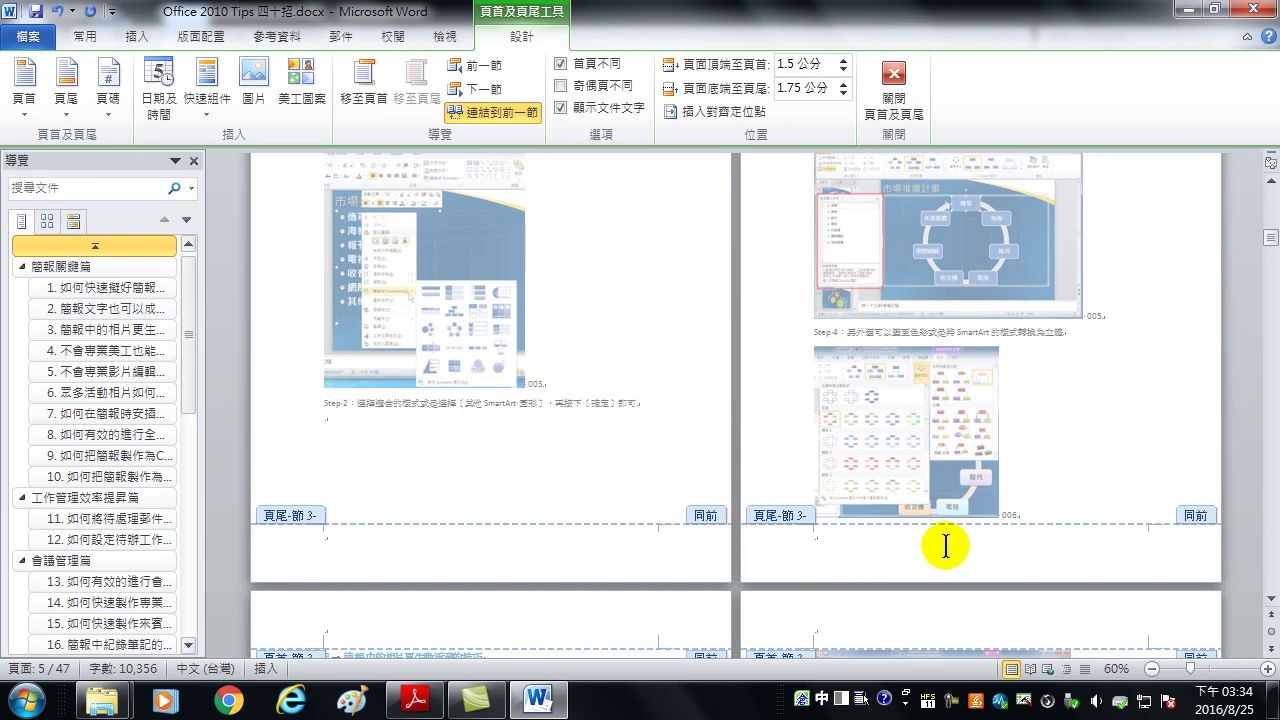
# Unlink the section 3 footer from the previous section by turning off Link to Previous
pyautogui.scroll(3, 800, 462)
pyautogui.scroll(5, 800, 462)
pyautogui.scroll(3, 834, 486)
pyautogui.scroll(3, 871, 464)
pyautogui.scroll(3, 967, 355)
pyautogui.scroll(-3, 969, 517)
pyautogui.click(975, 412)
pyautogui.doubleClick(973, 410)
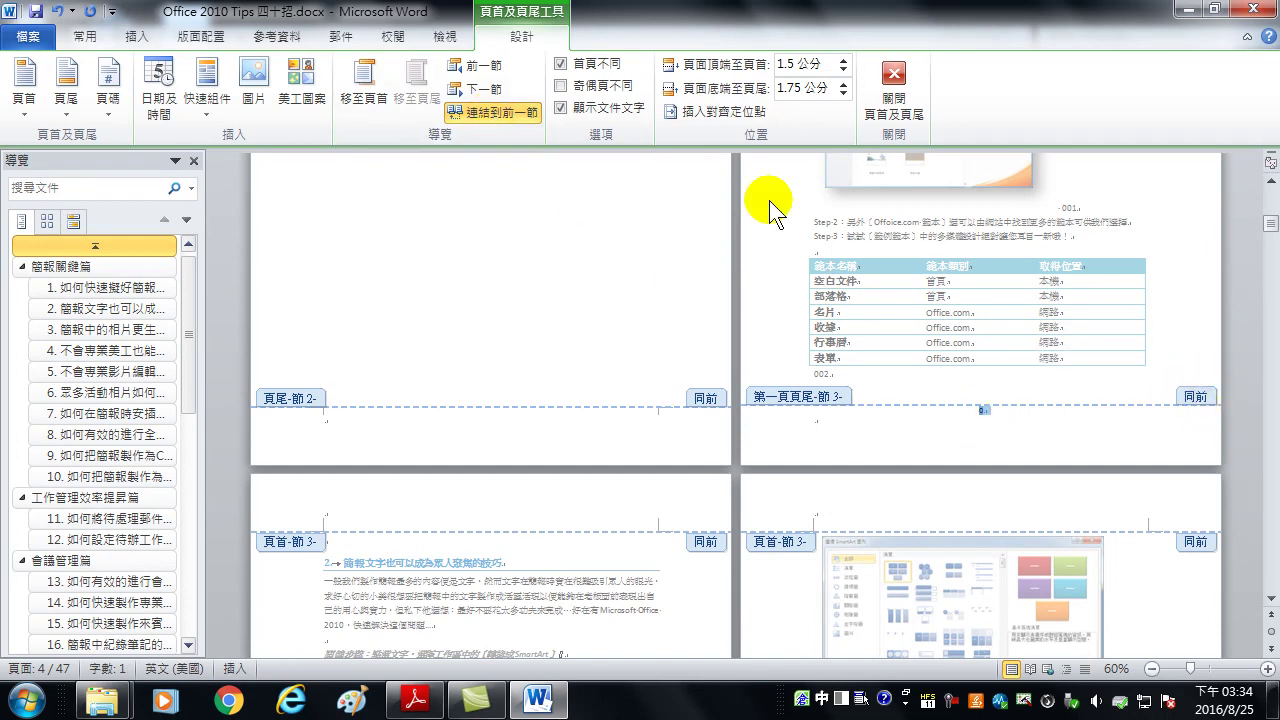
pyautogui.click(510, 112)
# Format the section 3 page numbers to start at 1
pyautogui.click(983, 595)
pyautogui.click(984, 594)
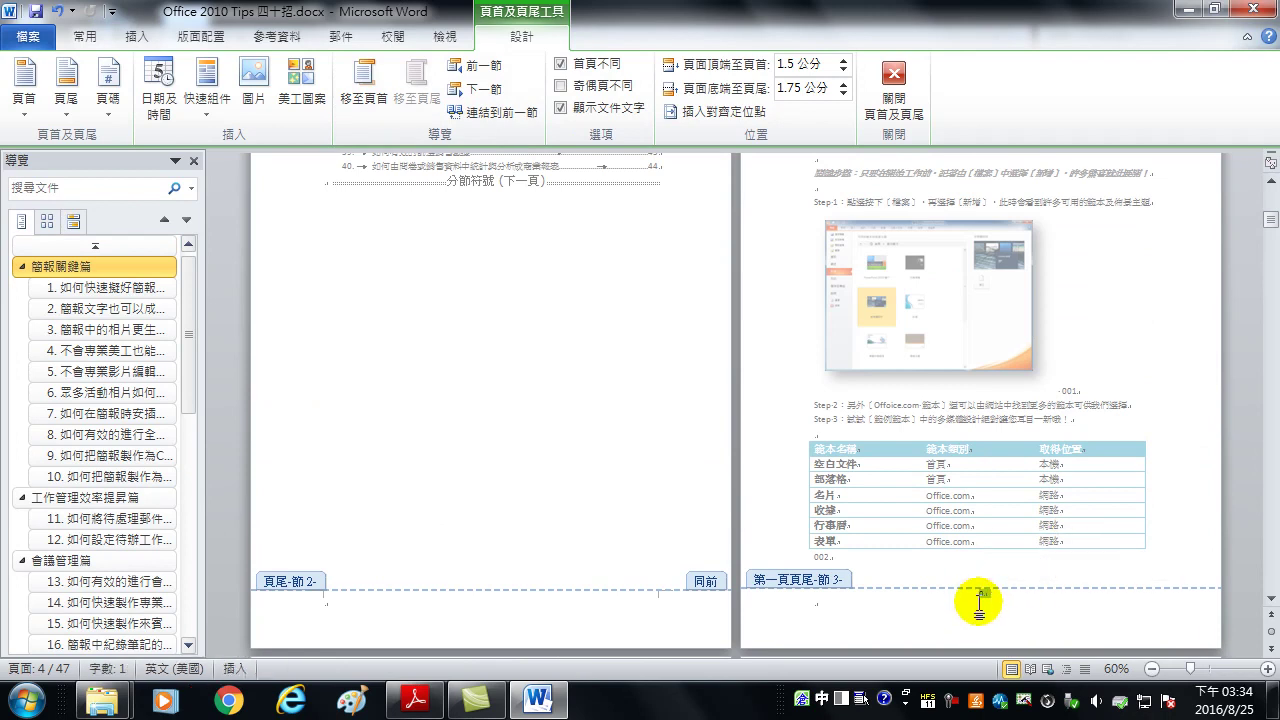
pyautogui.click(107, 92)
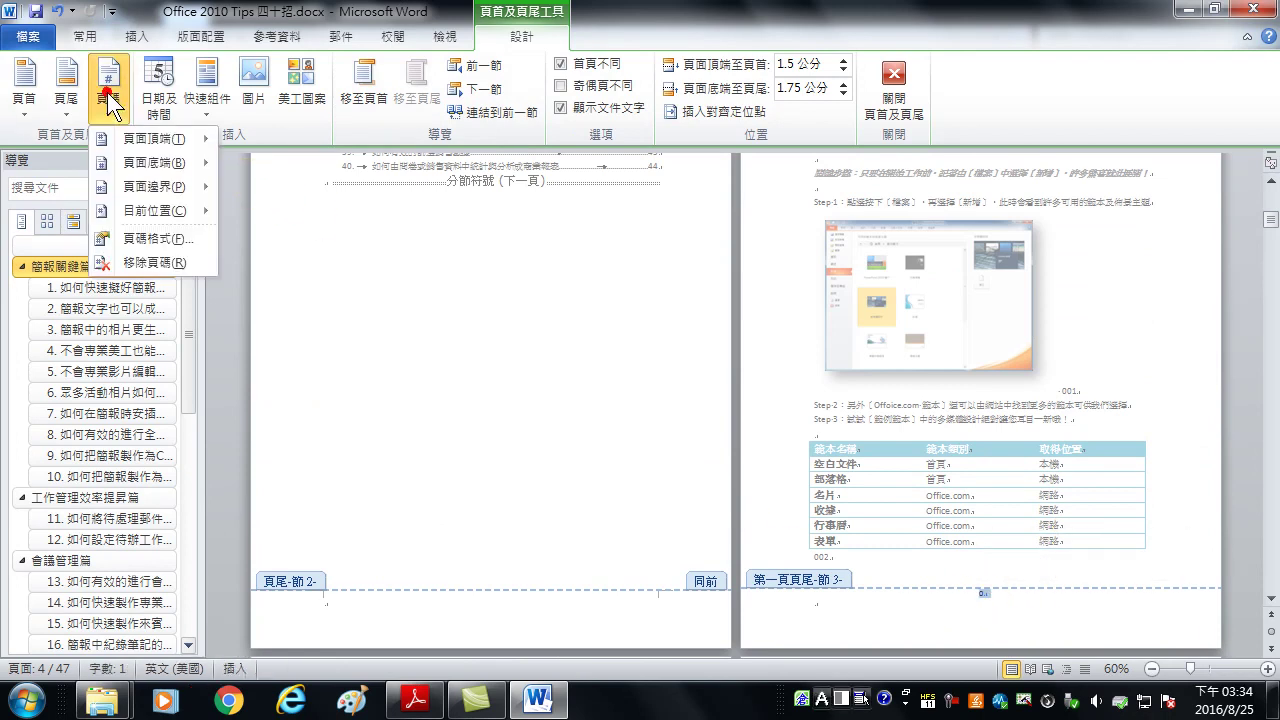
pyautogui.click(151, 238)
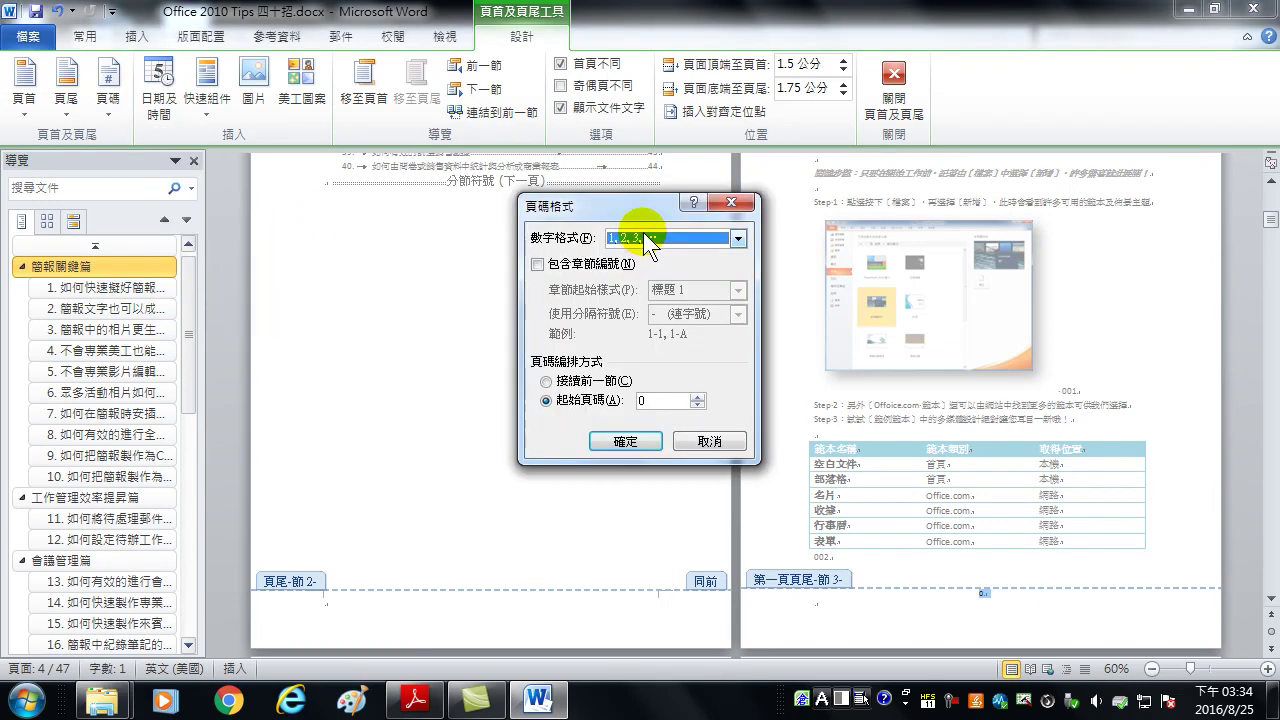
pyautogui.click(697, 397)
pyautogui.click(627, 440)
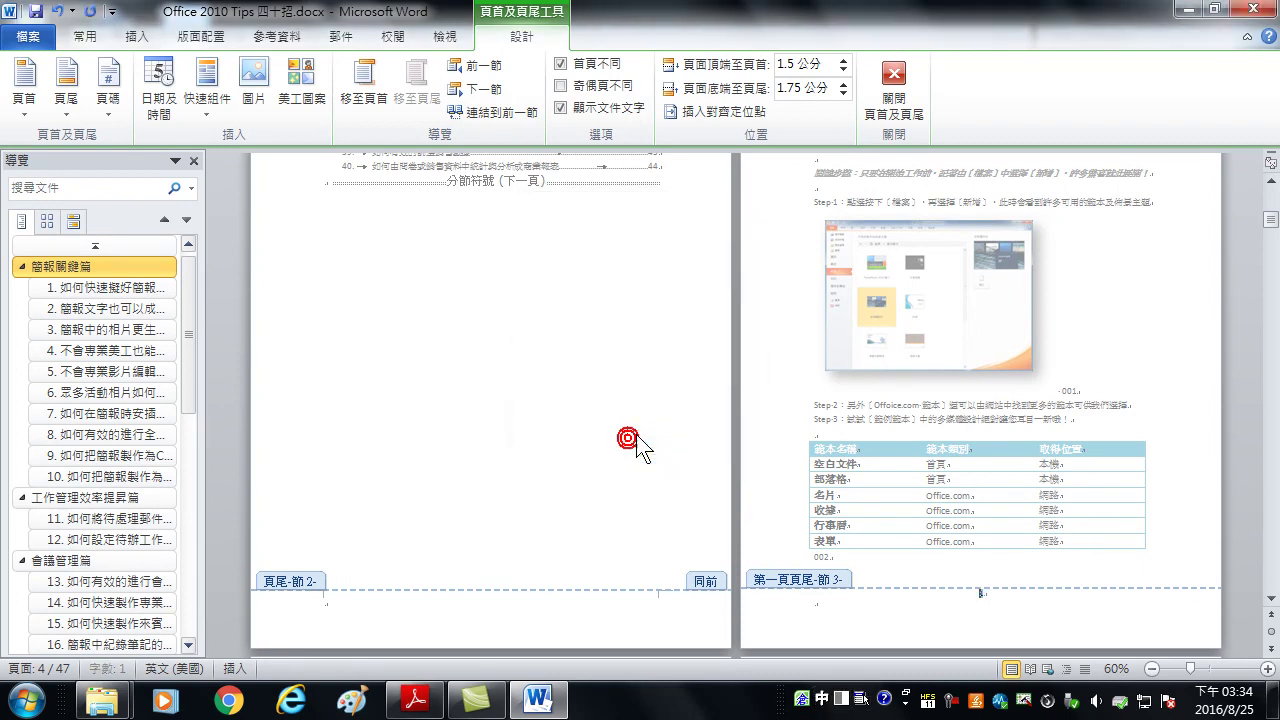
pyautogui.scroll(-5, 990, 595)
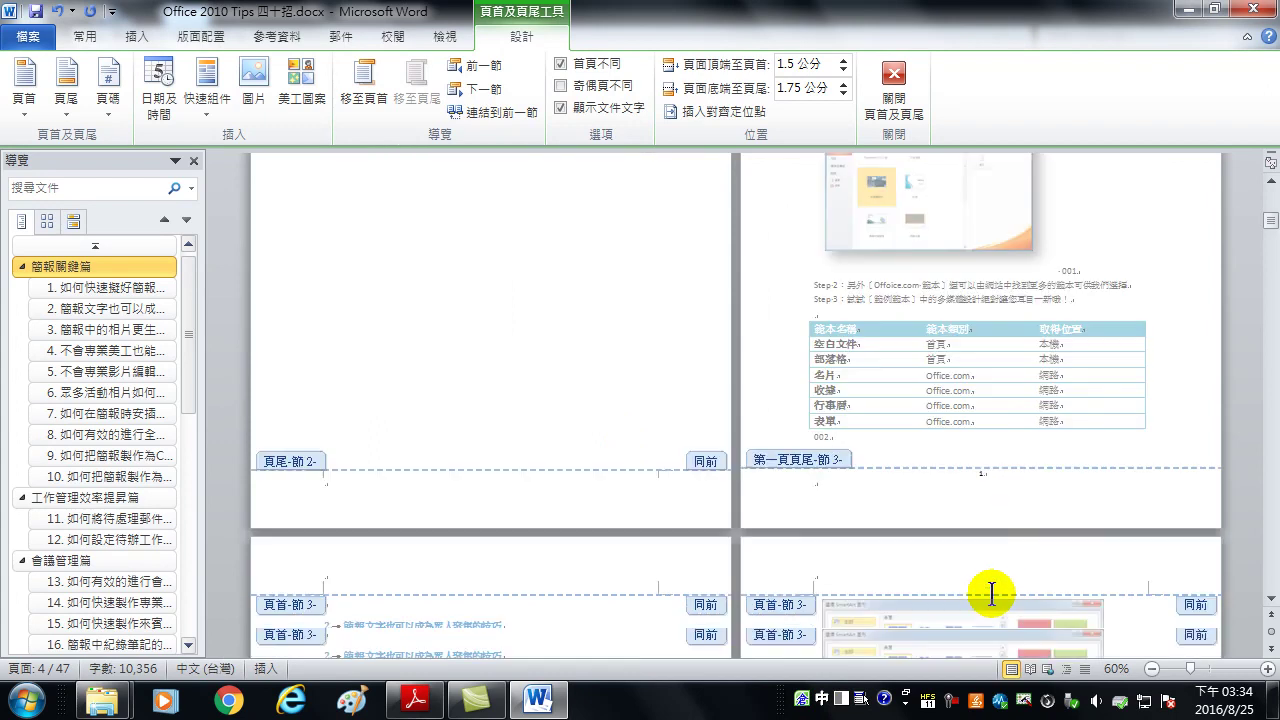
pyautogui.scroll(-5, 854, 573)
pyautogui.scroll(-4, 671, 543)
pyautogui.click(643, 440)
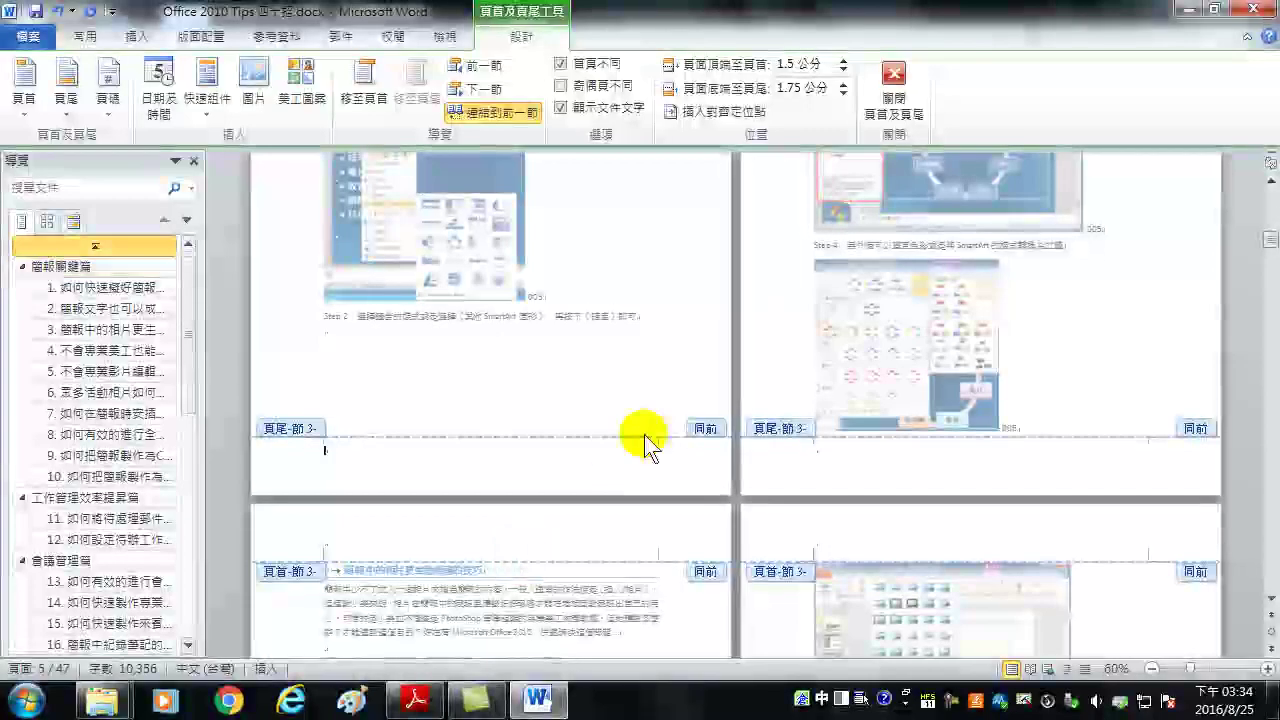
pyautogui.click(487, 111)
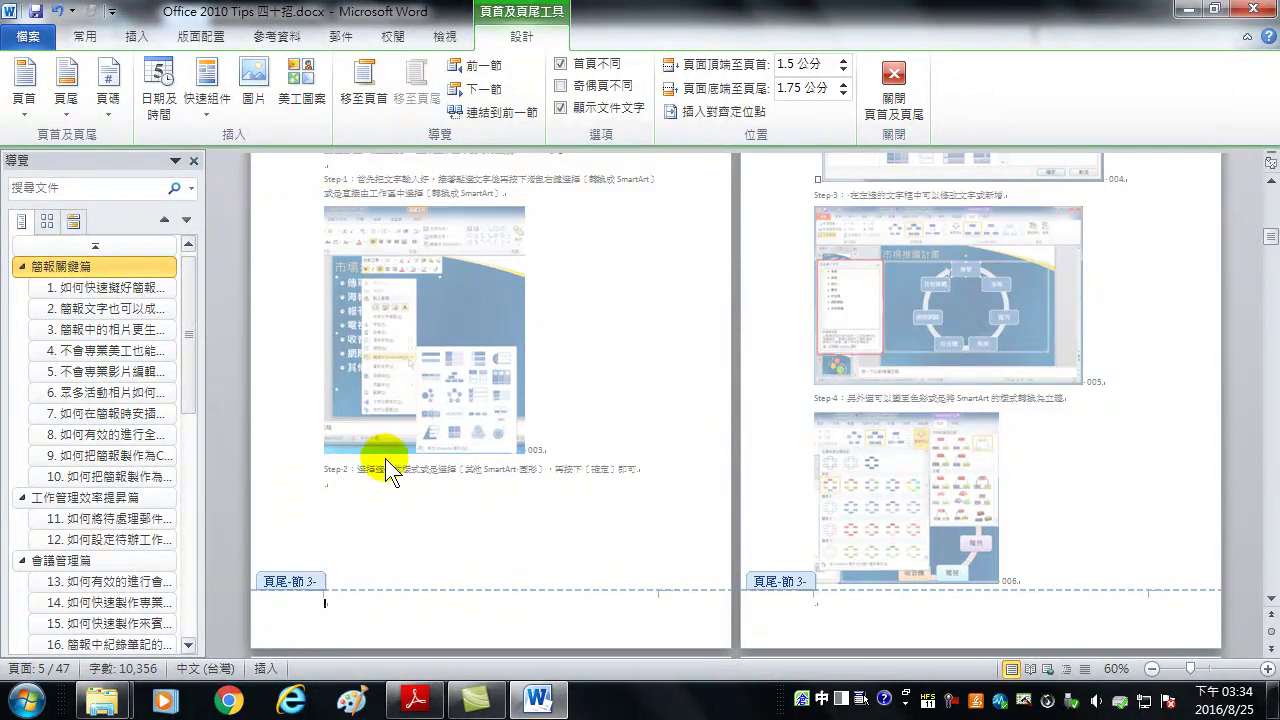
pyautogui.click(140, 38)
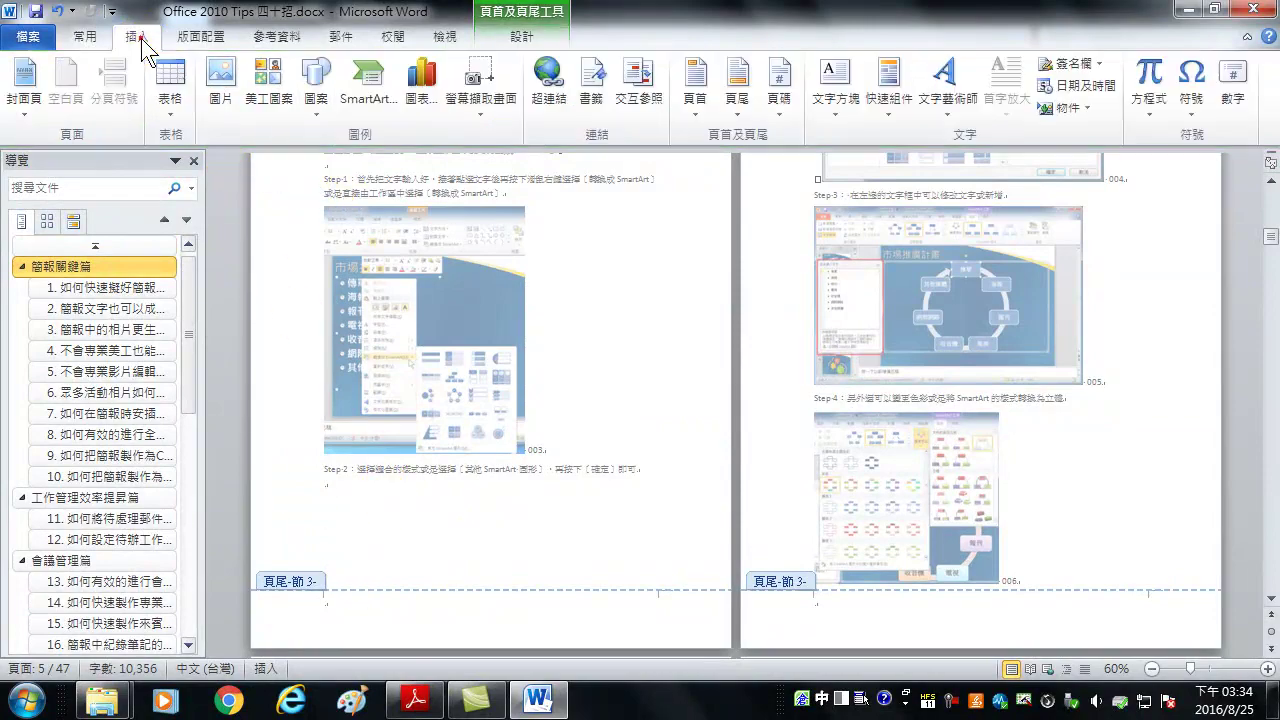
pyautogui.click(777, 82)
pyautogui.moveTo(825, 163)
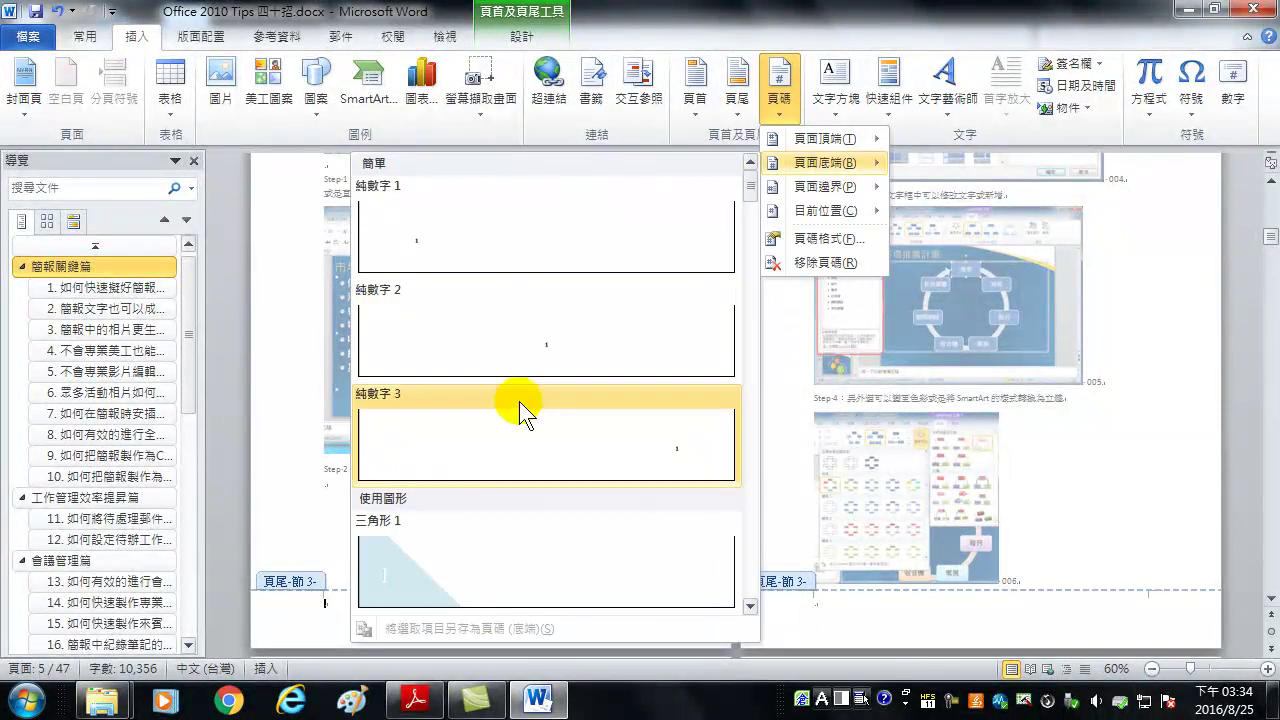
pyautogui.click(545, 343)
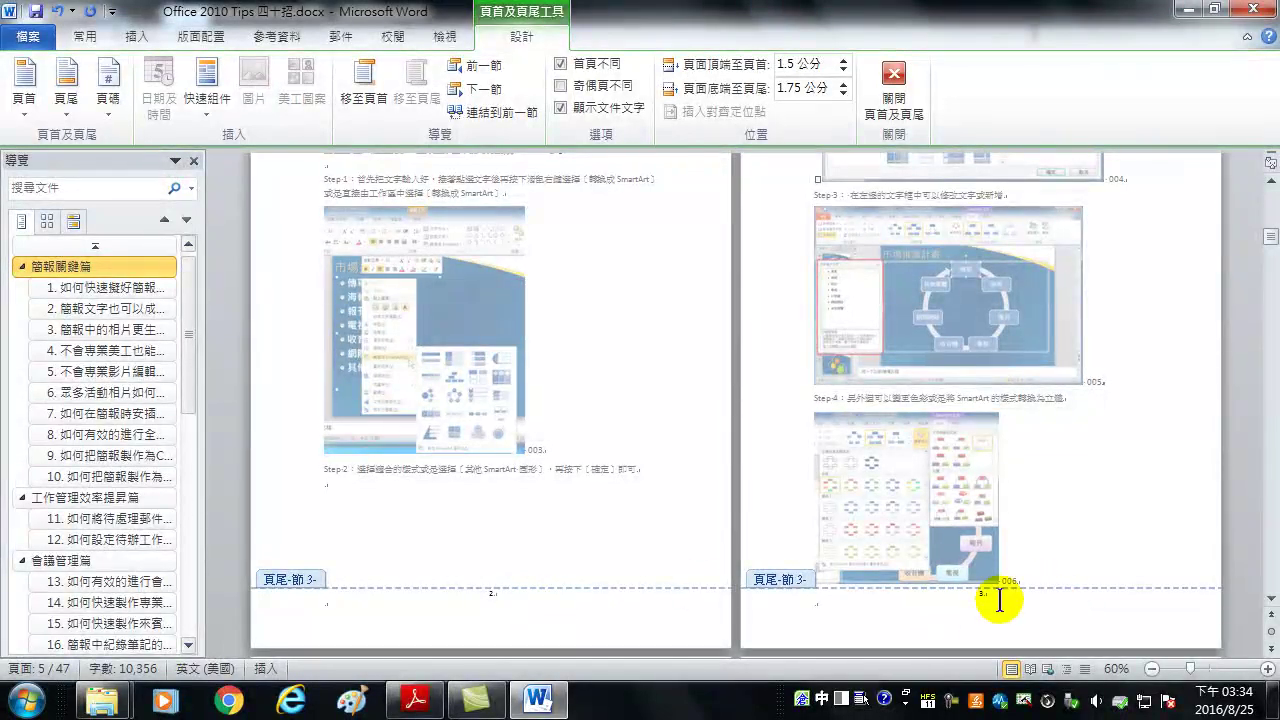
pyautogui.scroll(-2, 840, 552)
pyautogui.scroll(-8, 543, 586)
pyautogui.scroll(-7, 503, 537)
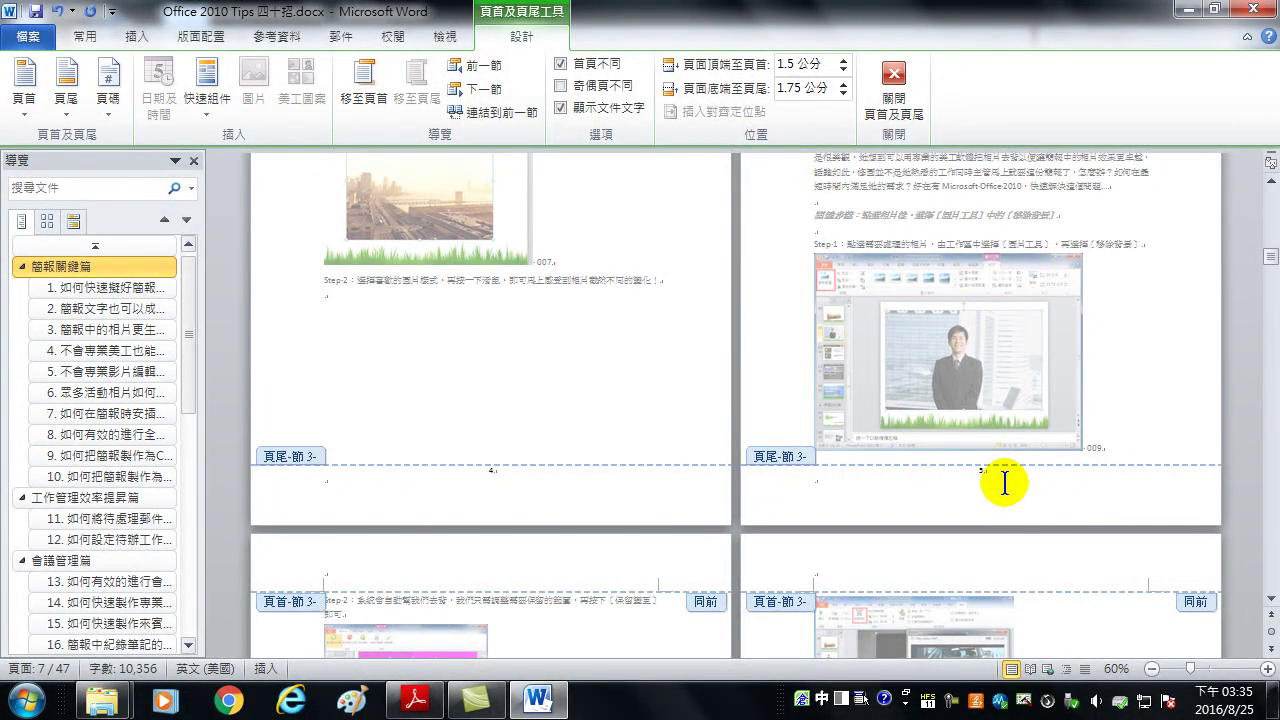
pyautogui.scroll(5, 650, 337)
pyautogui.scroll(5, 650, 357)
pyautogui.scroll(5, 650, 371)
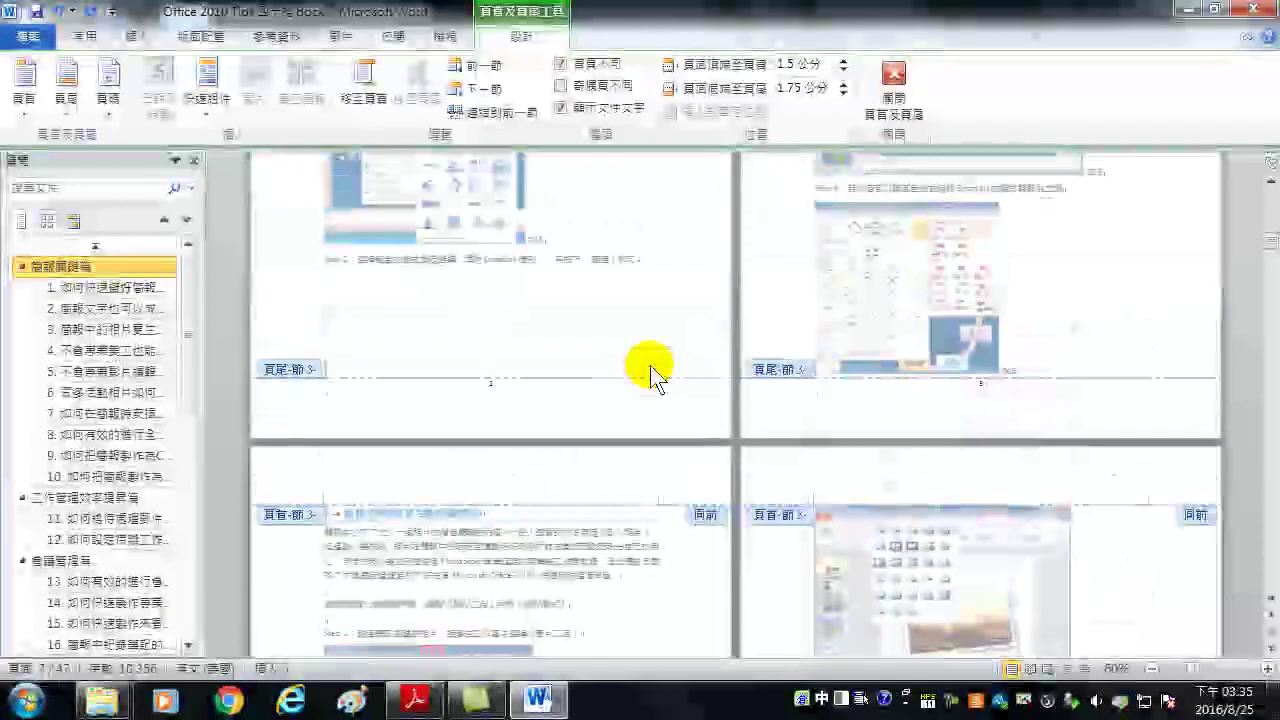
pyautogui.scroll(4, 863, 371)
pyautogui.scroll(-5, 851, 434)
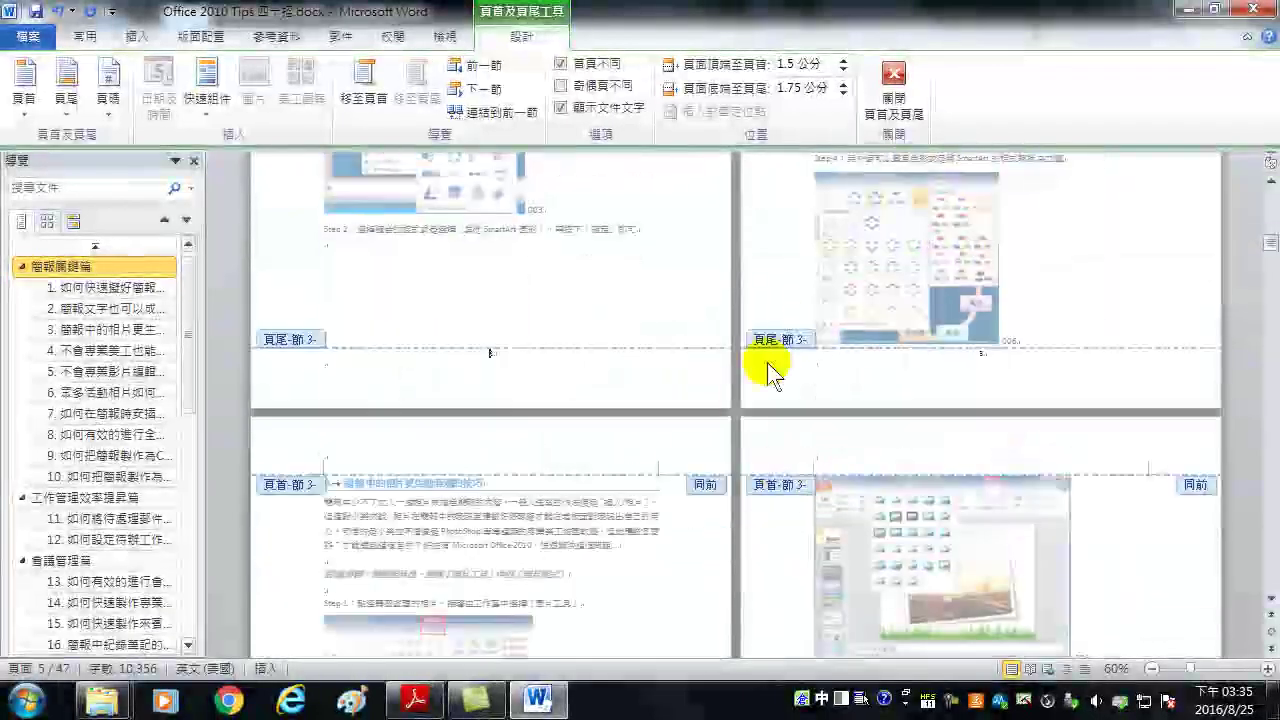
pyautogui.scroll(3, 886, 340)
pyautogui.scroll(2, 820, 364)
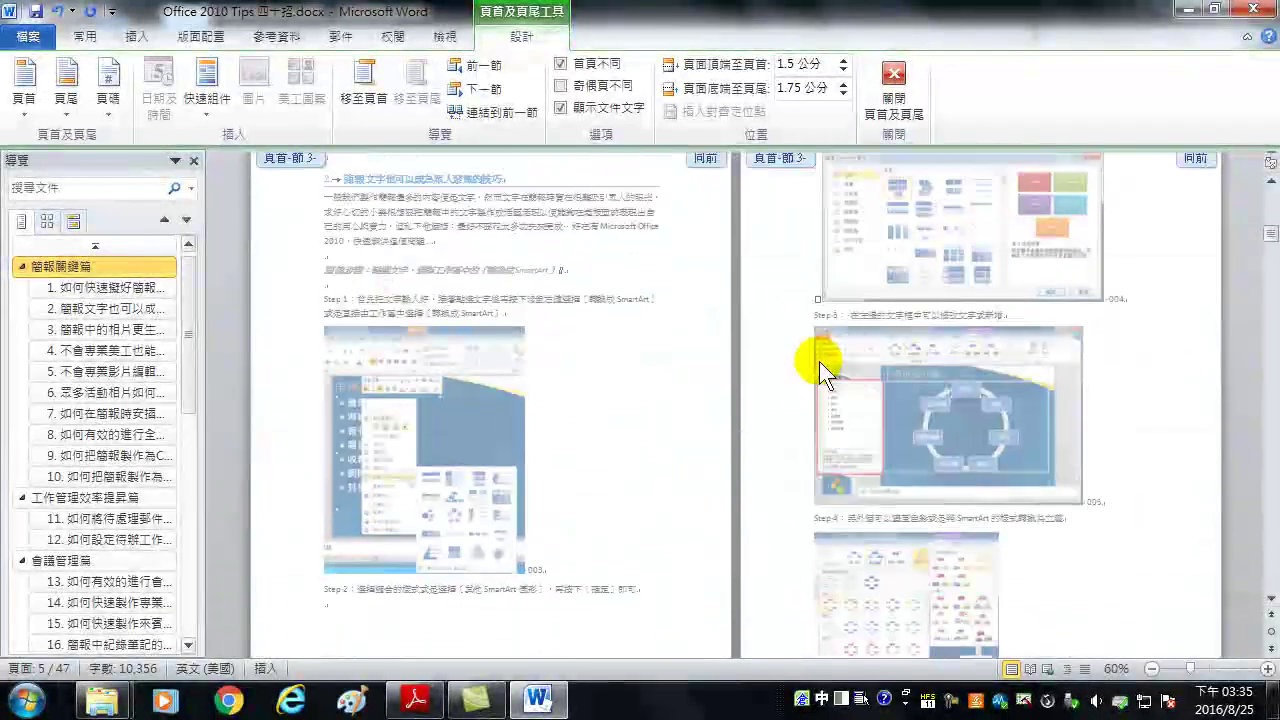
pyautogui.click(794, 334)
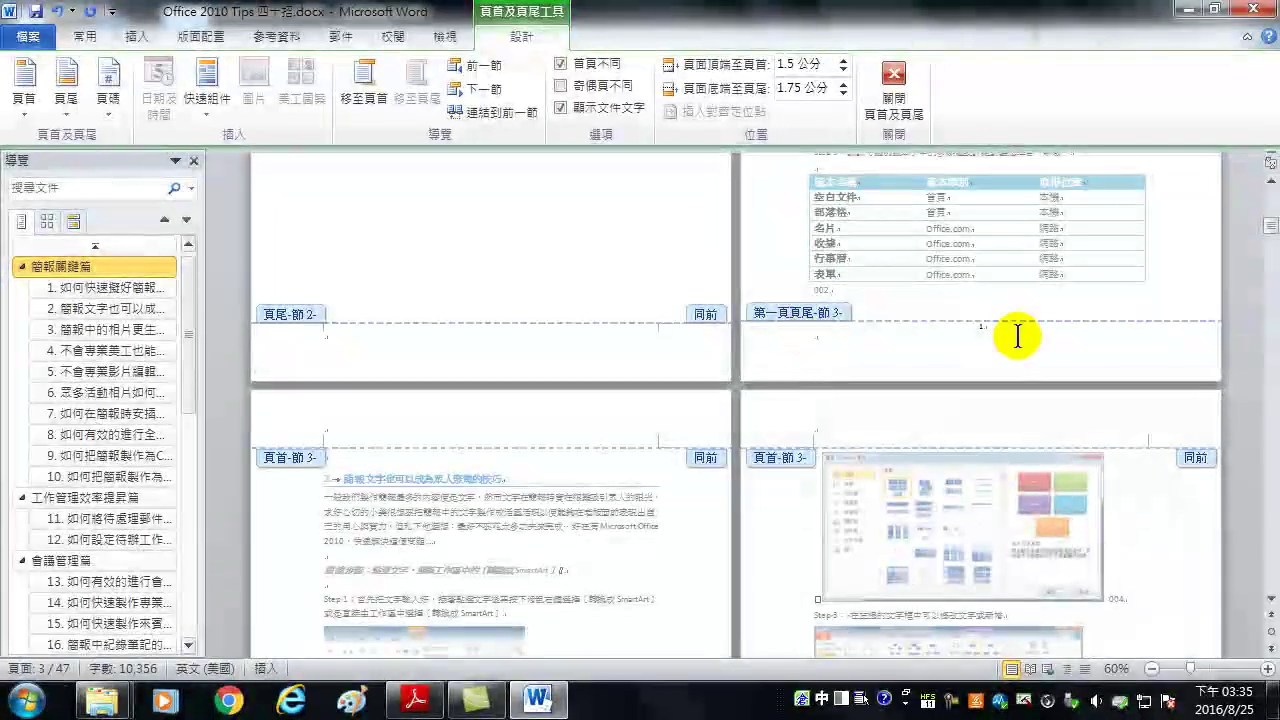
pyautogui.scroll(5, 866, 346)
pyautogui.scroll(5, 858, 352)
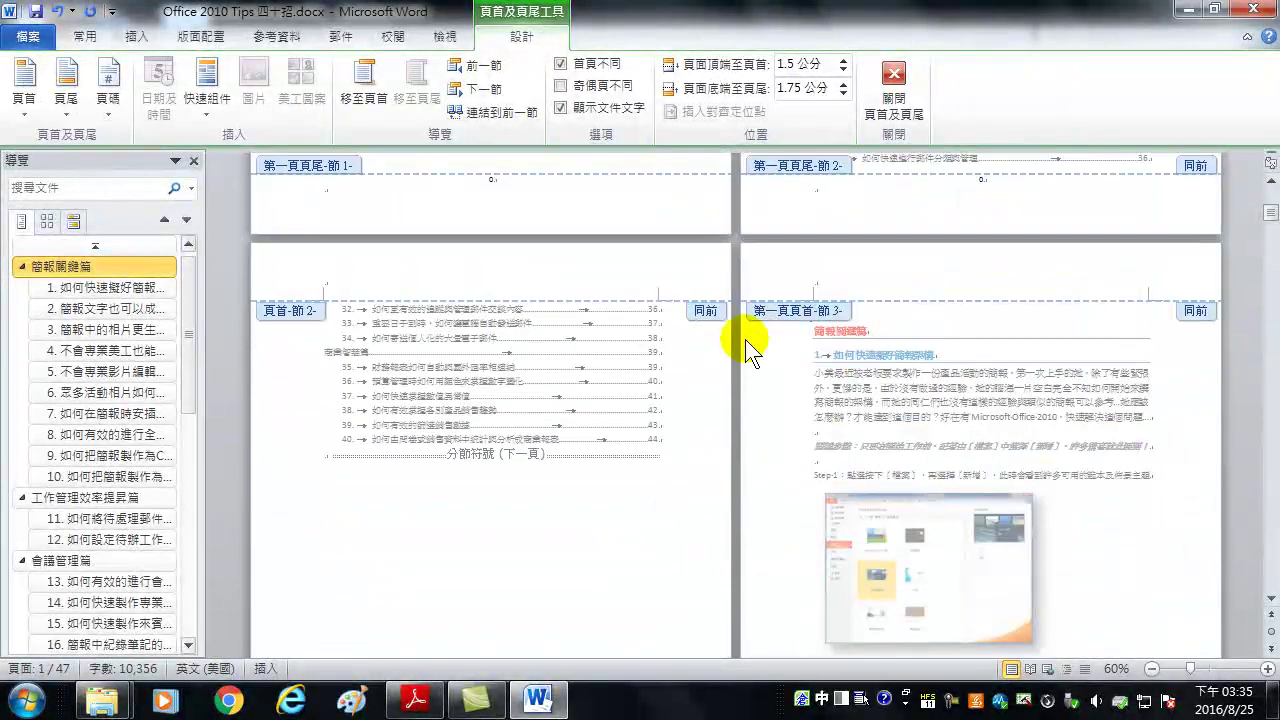
pyautogui.scroll(-2, 575, 380)
pyautogui.scroll(-3, 540, 400)
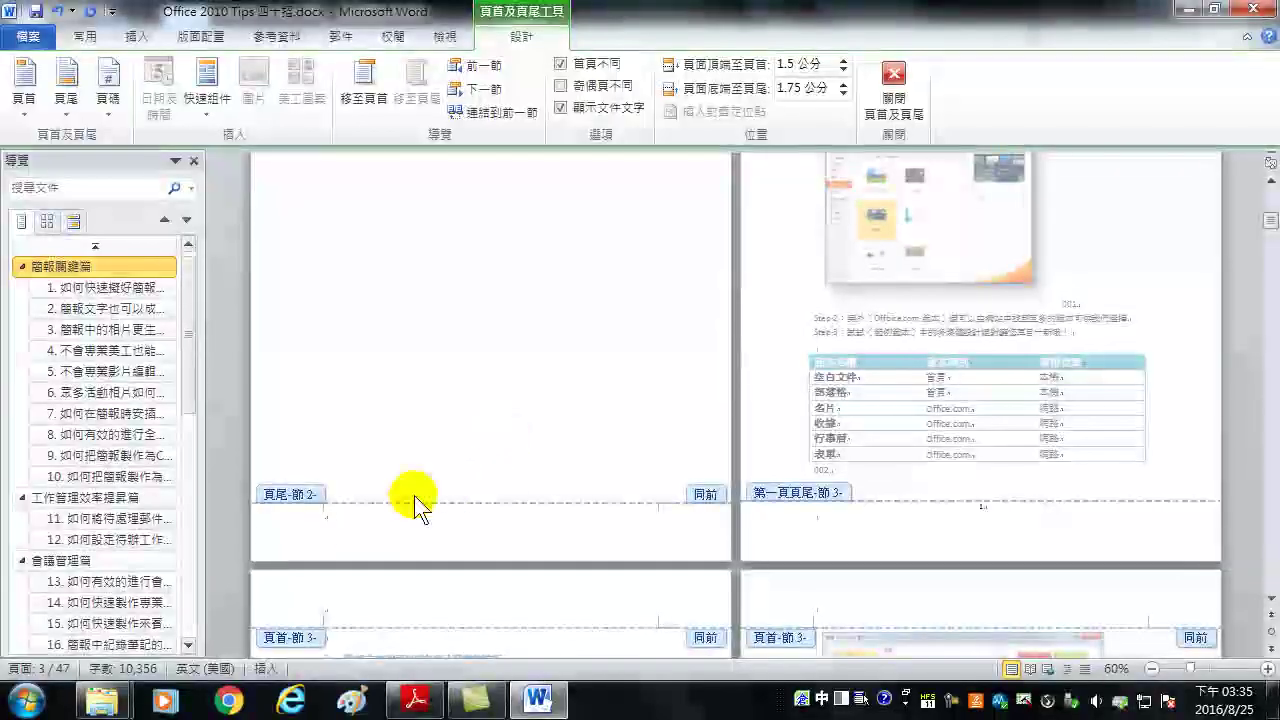
pyautogui.scroll(3, 557, 376)
pyautogui.scroll(3, 563, 363)
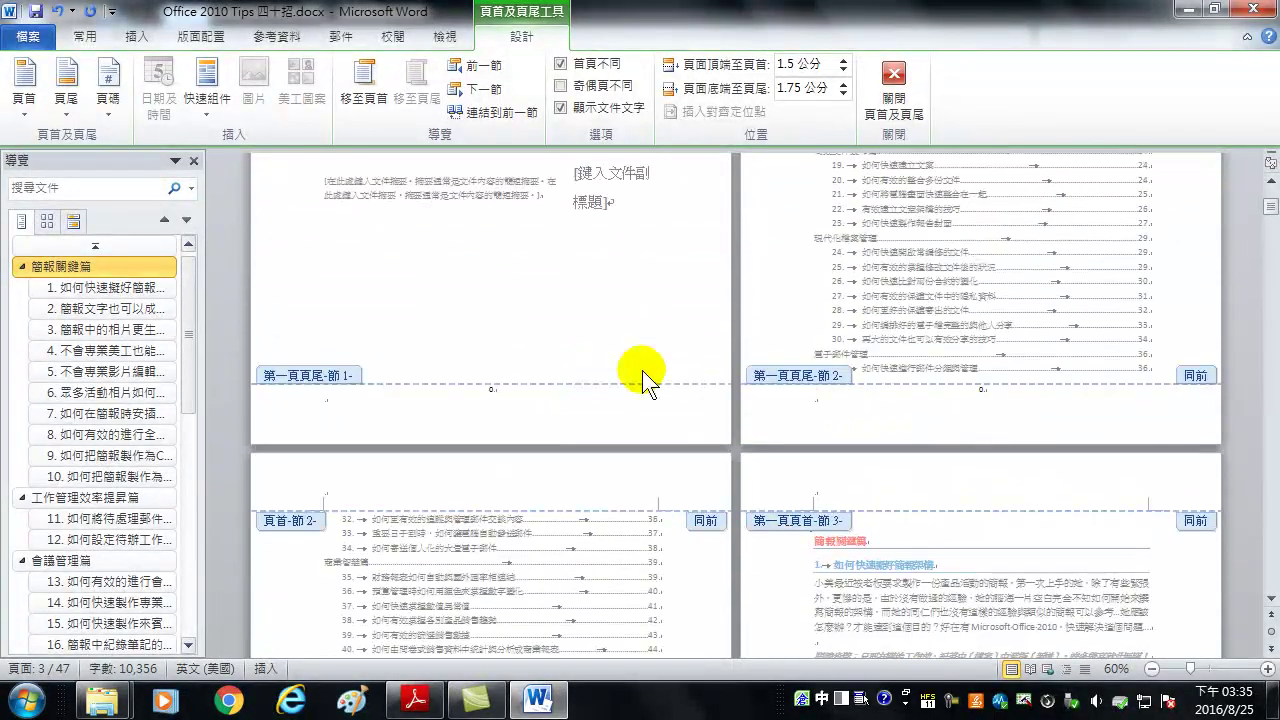
pyautogui.scroll(-1, 642, 370)
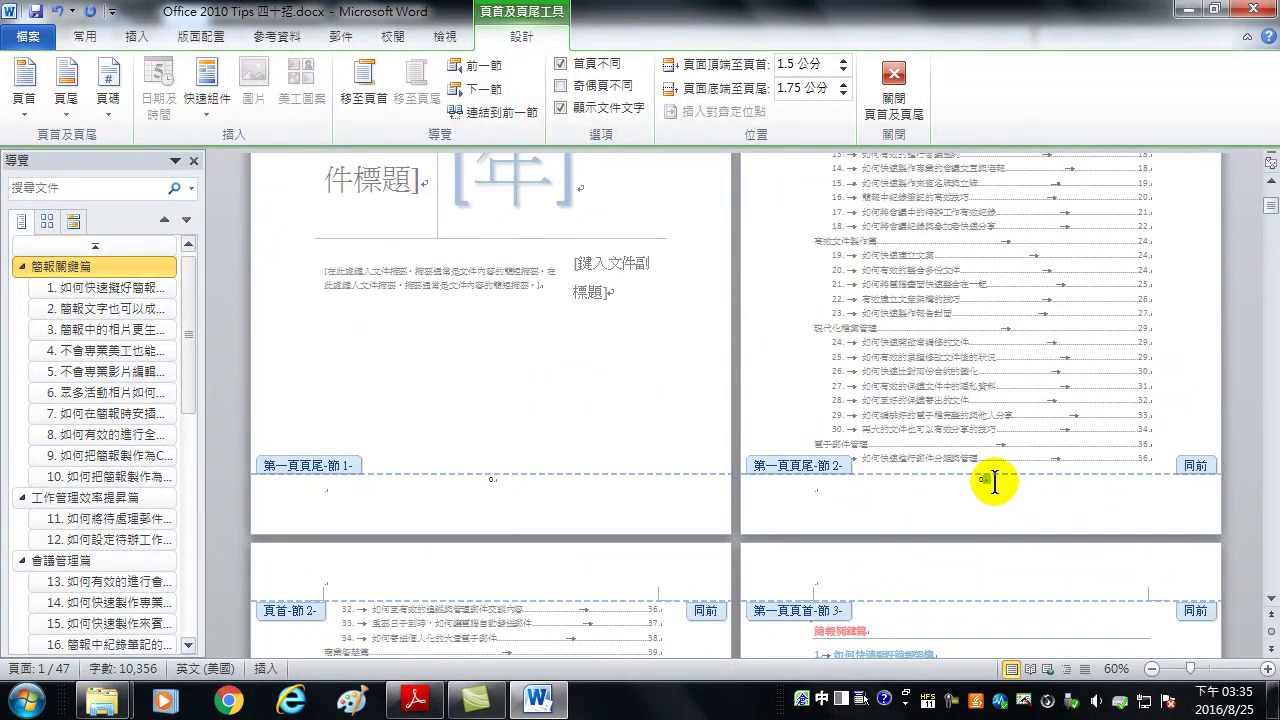
pyautogui.click(995, 481)
# Unlink the section 2 first-page footer and format its numbers as i, ii, iii starting at i
pyautogui.click(984, 482)
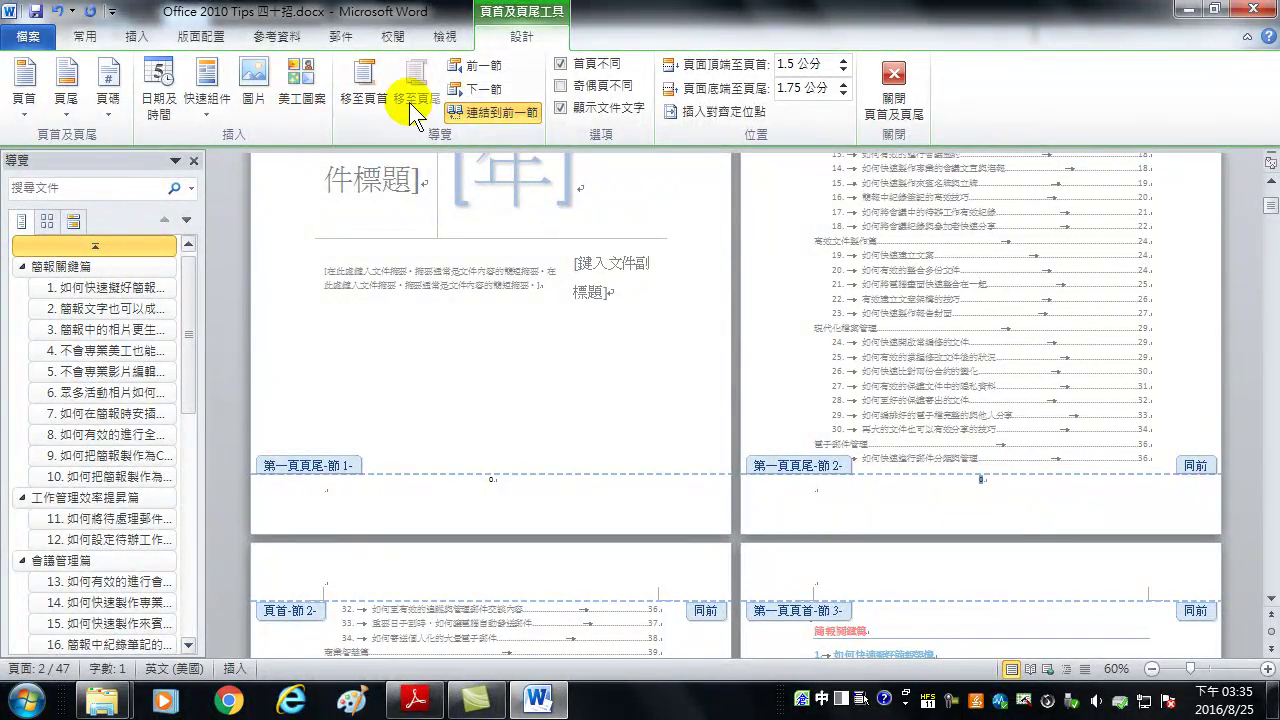
pyautogui.click(477, 111)
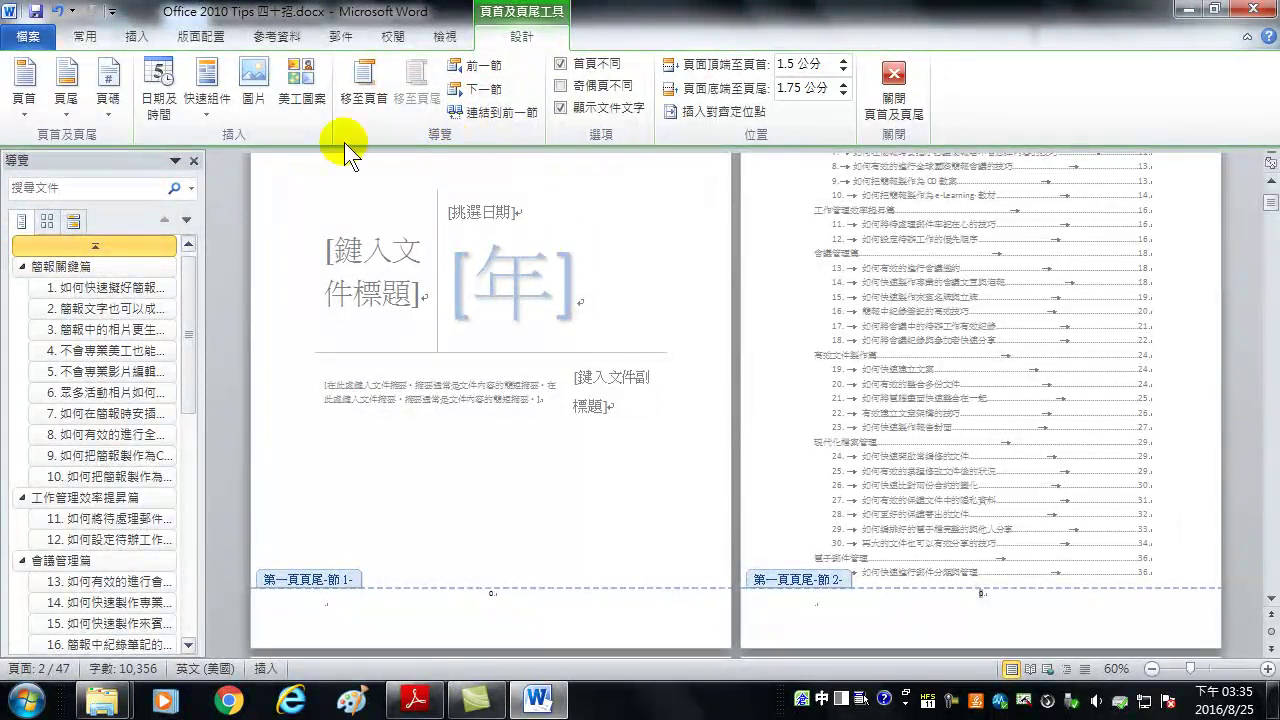
pyautogui.click(112, 100)
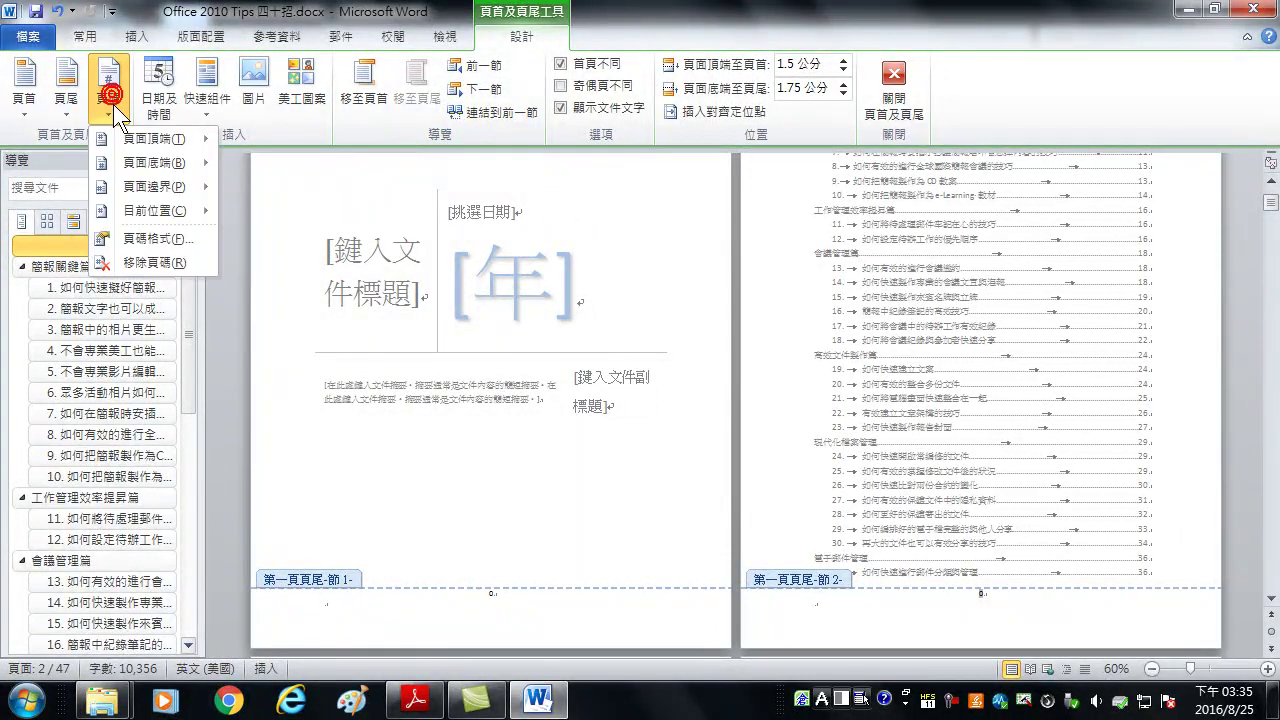
pyautogui.click(143, 240)
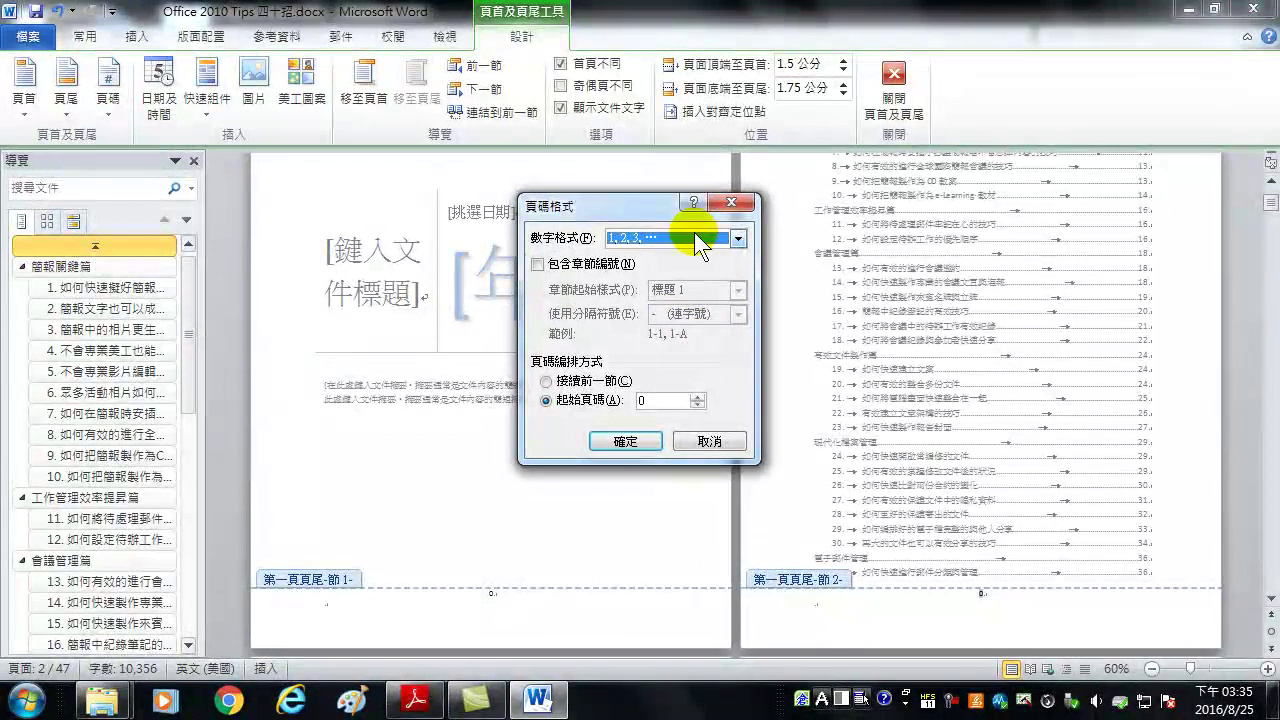
pyautogui.click(737, 238)
pyautogui.click(739, 299)
pyautogui.click(648, 296)
pyautogui.click(597, 397)
pyautogui.click(697, 396)
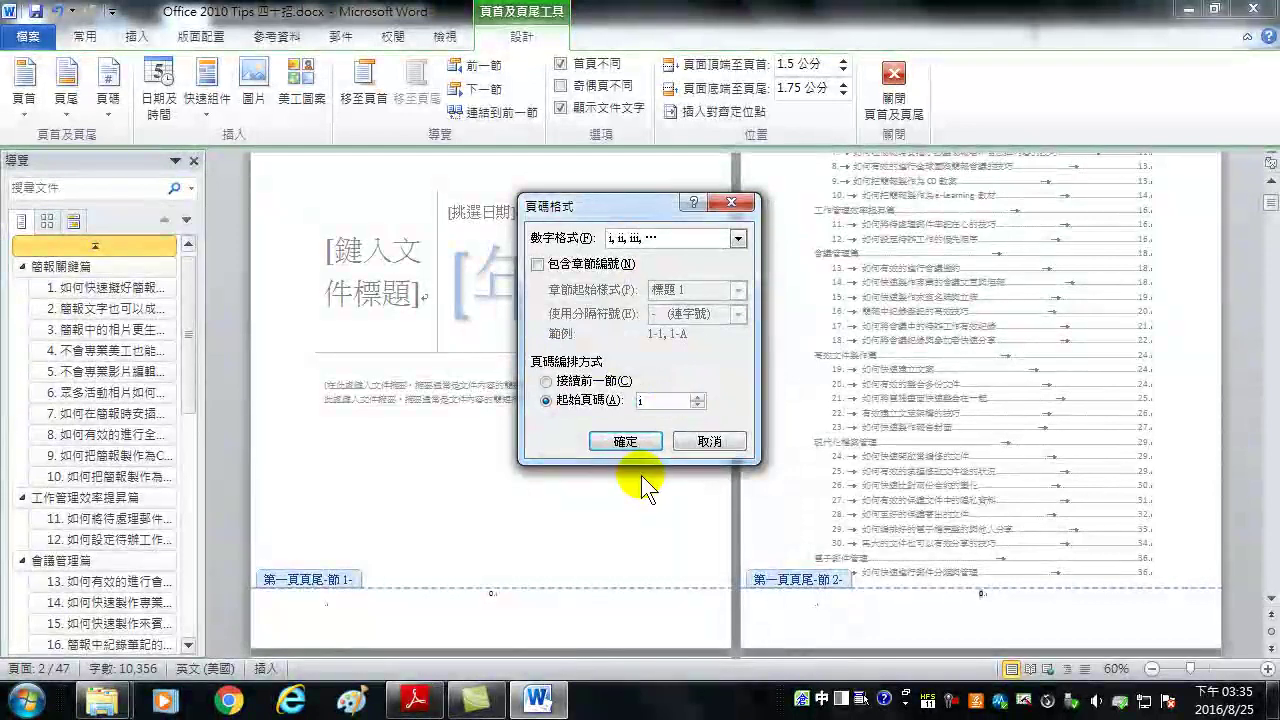
pyautogui.click(628, 439)
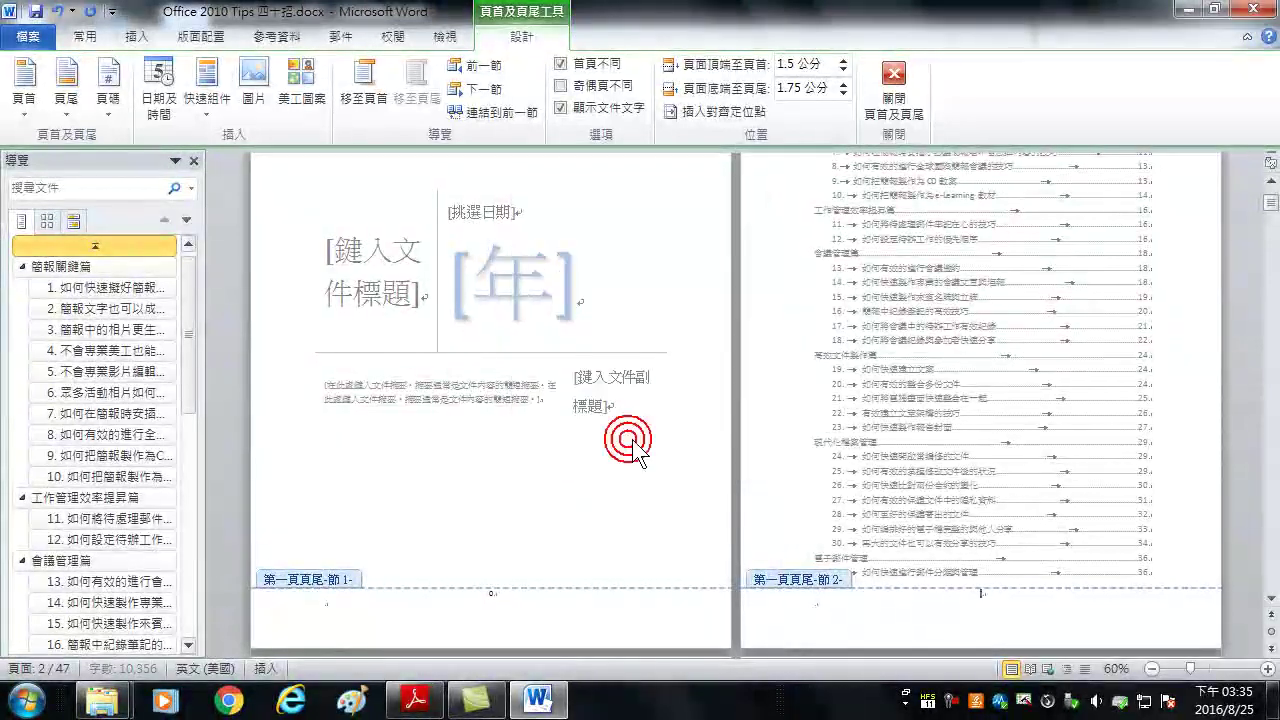
# Turn off Link to Previous for the regular section 2 footer
pyautogui.scroll(-10, 1010, 588)
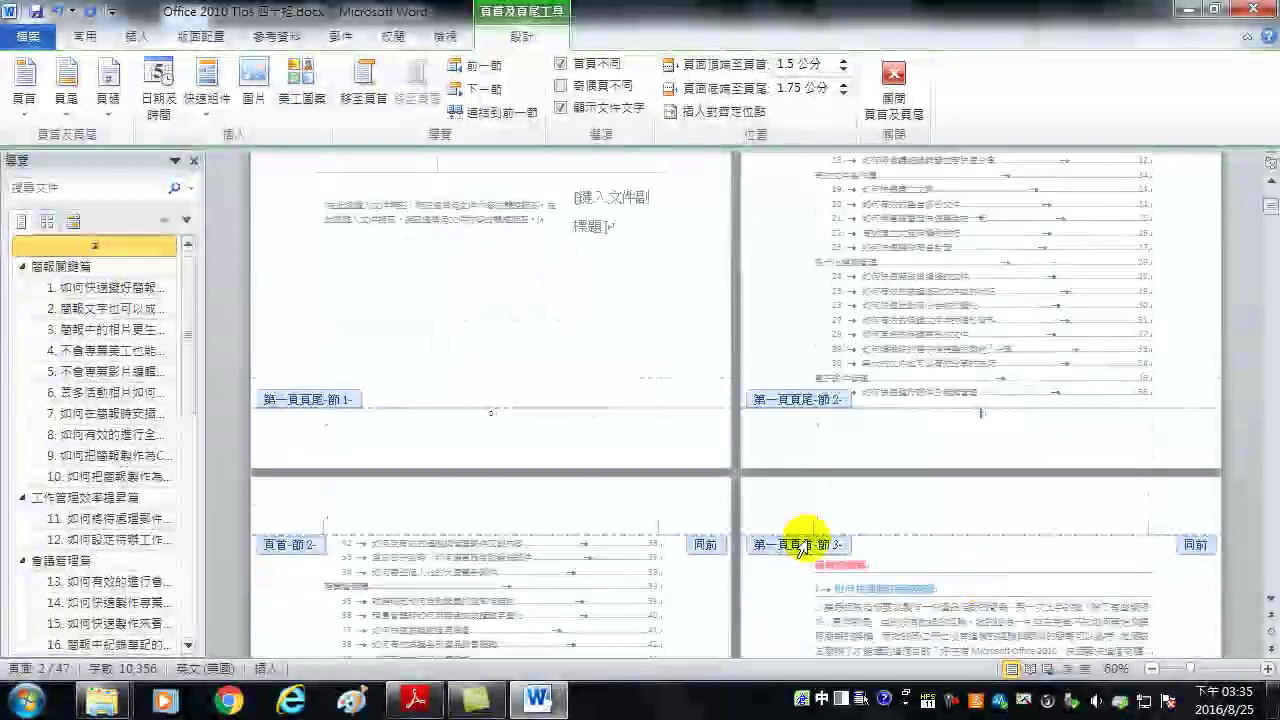
pyautogui.scroll(-4, 556, 522)
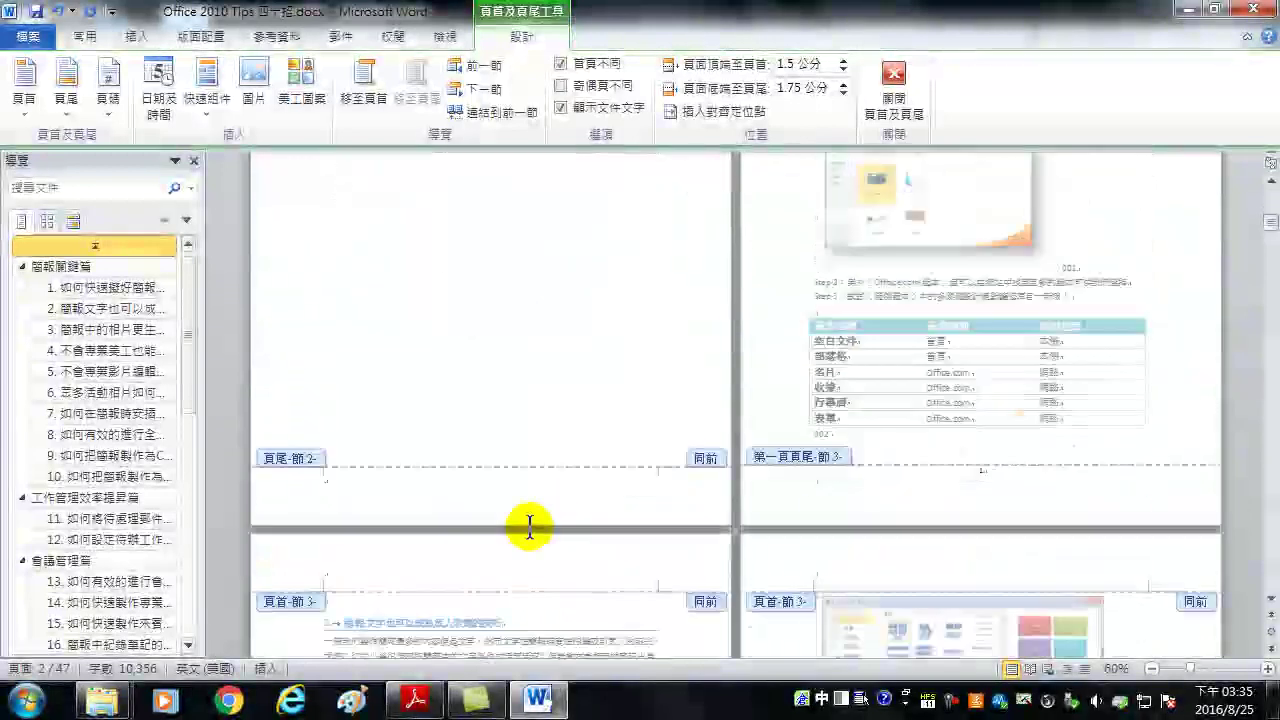
pyautogui.click(380, 482)
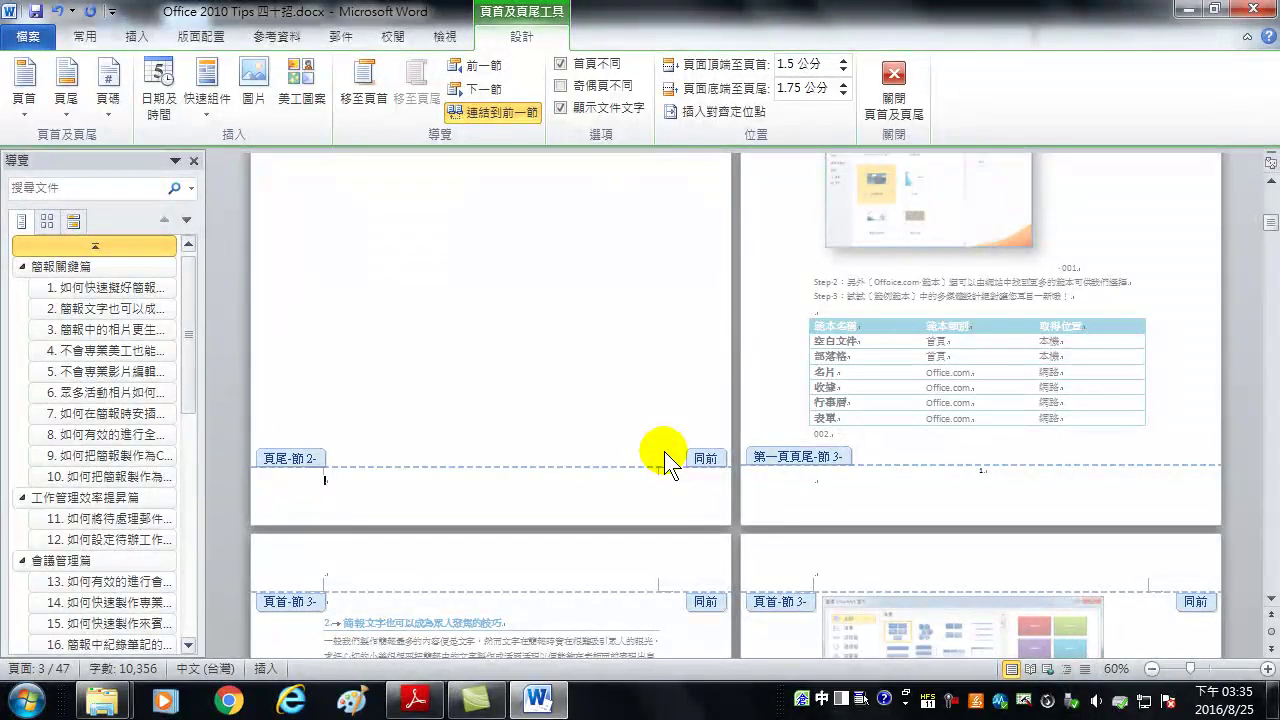
pyautogui.click(137, 35)
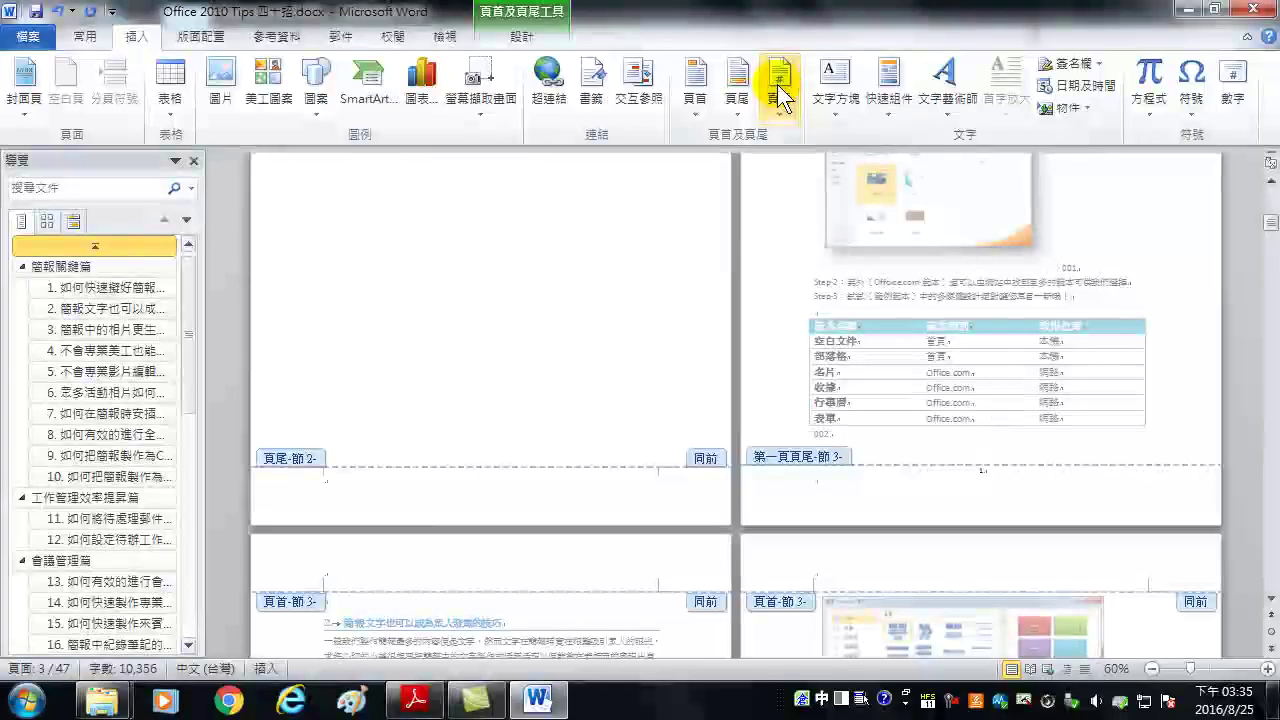
pyautogui.click(399, 487)
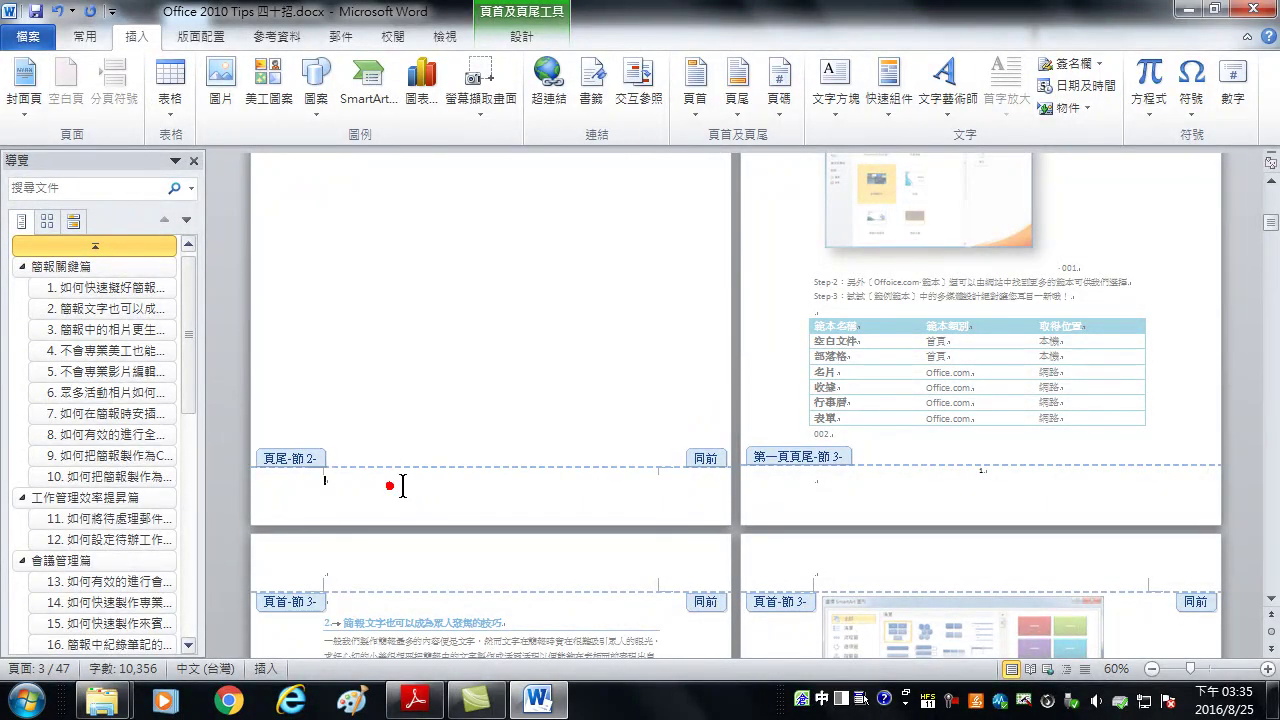
pyautogui.click(524, 40)
pyautogui.click(525, 42)
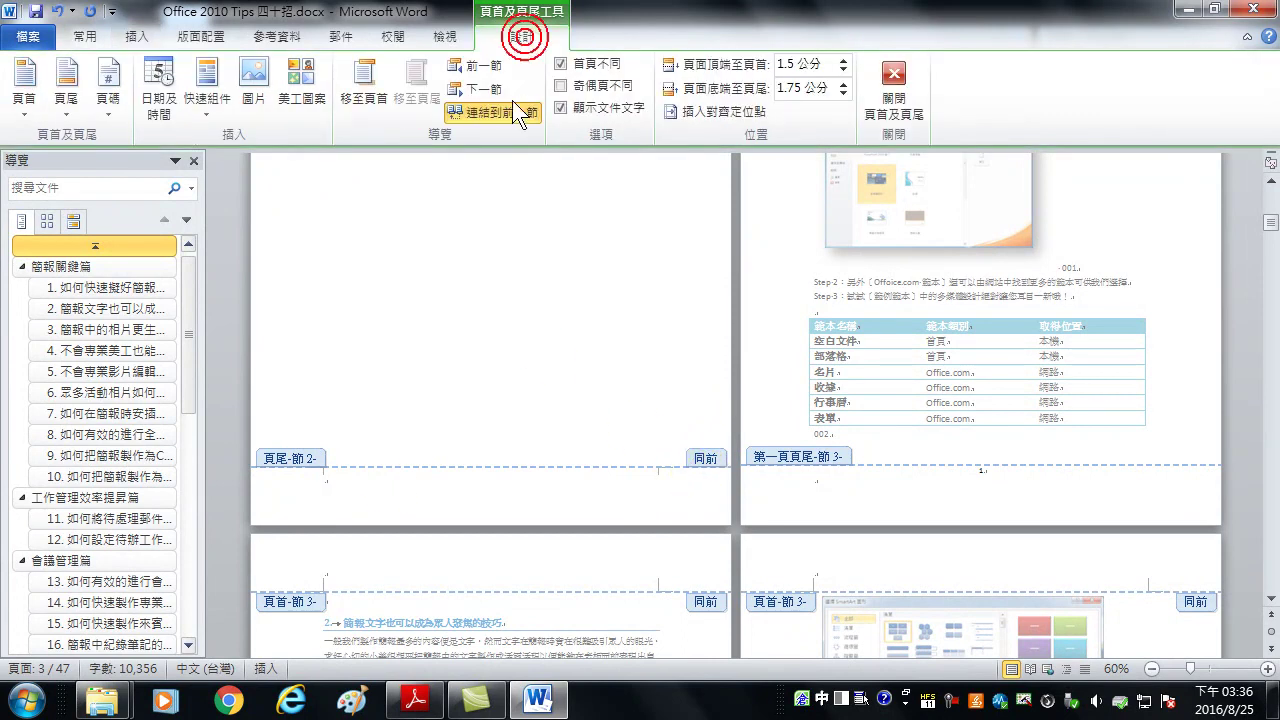
pyautogui.click(482, 112)
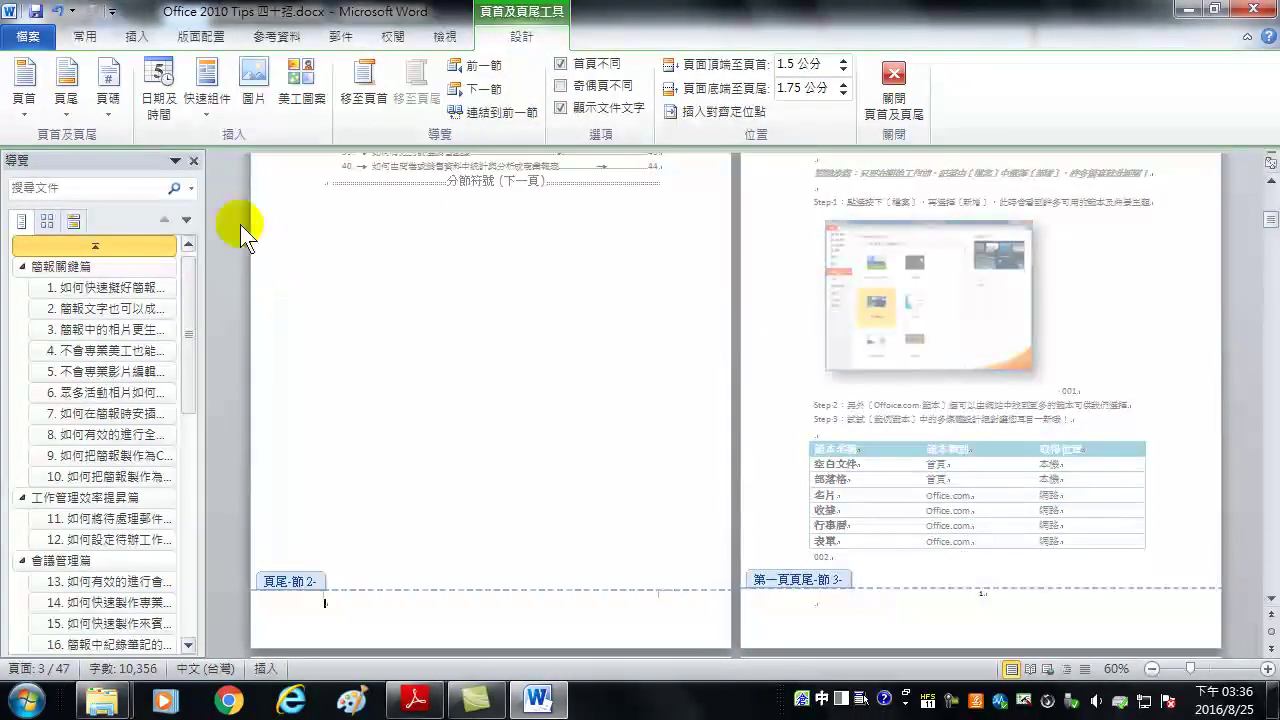
# Insert a centred Plain Number 2 page number in the section 2 footer
pyautogui.click(137, 36)
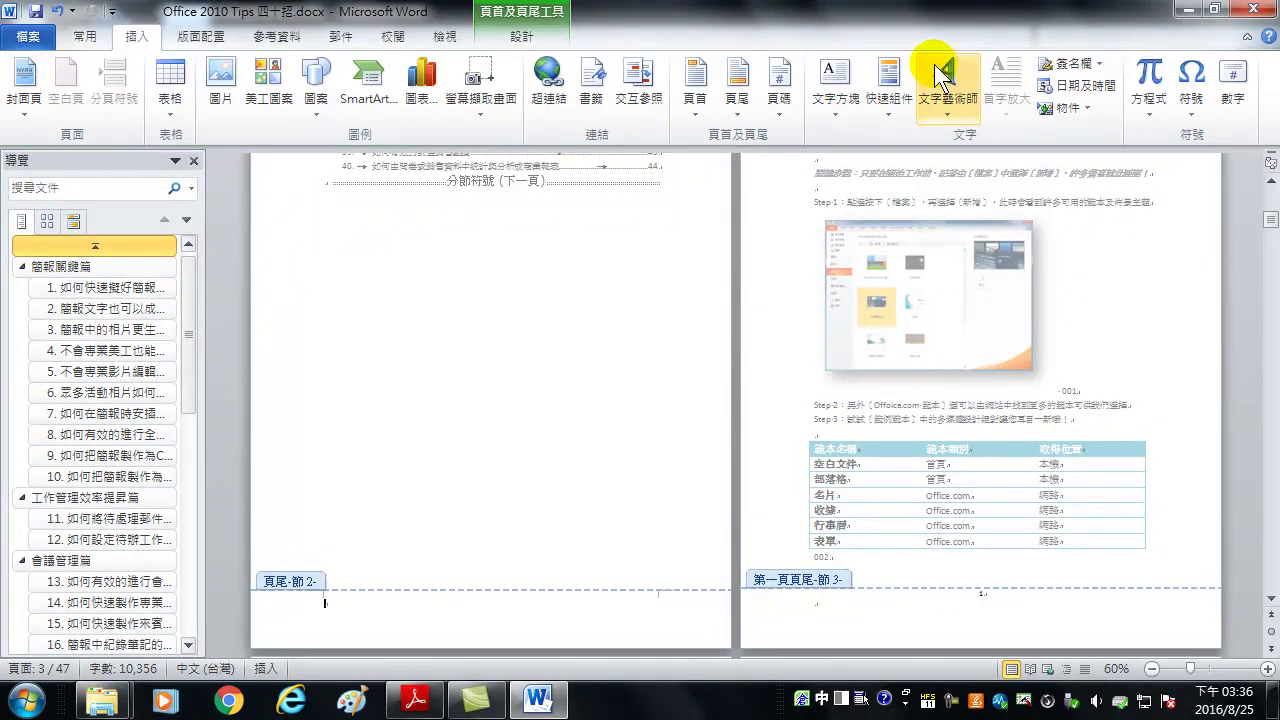
pyautogui.click(790, 105)
pyautogui.moveTo(815, 167)
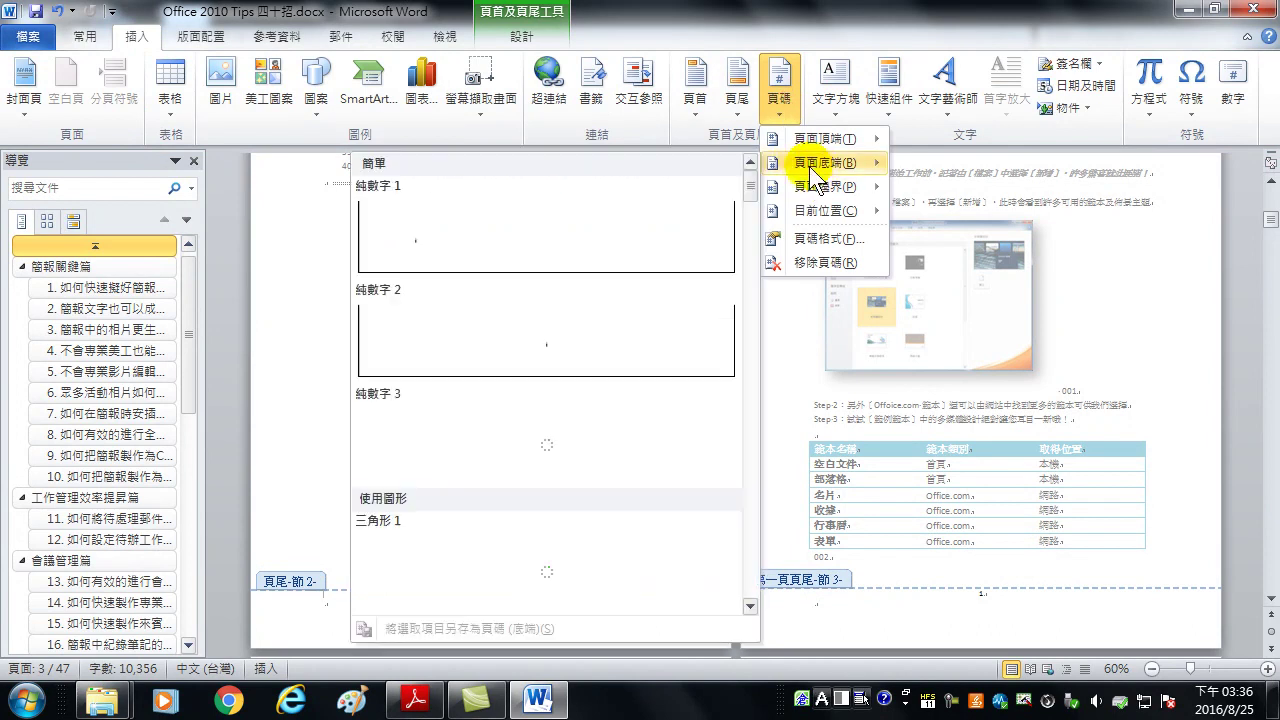
pyautogui.click(537, 350)
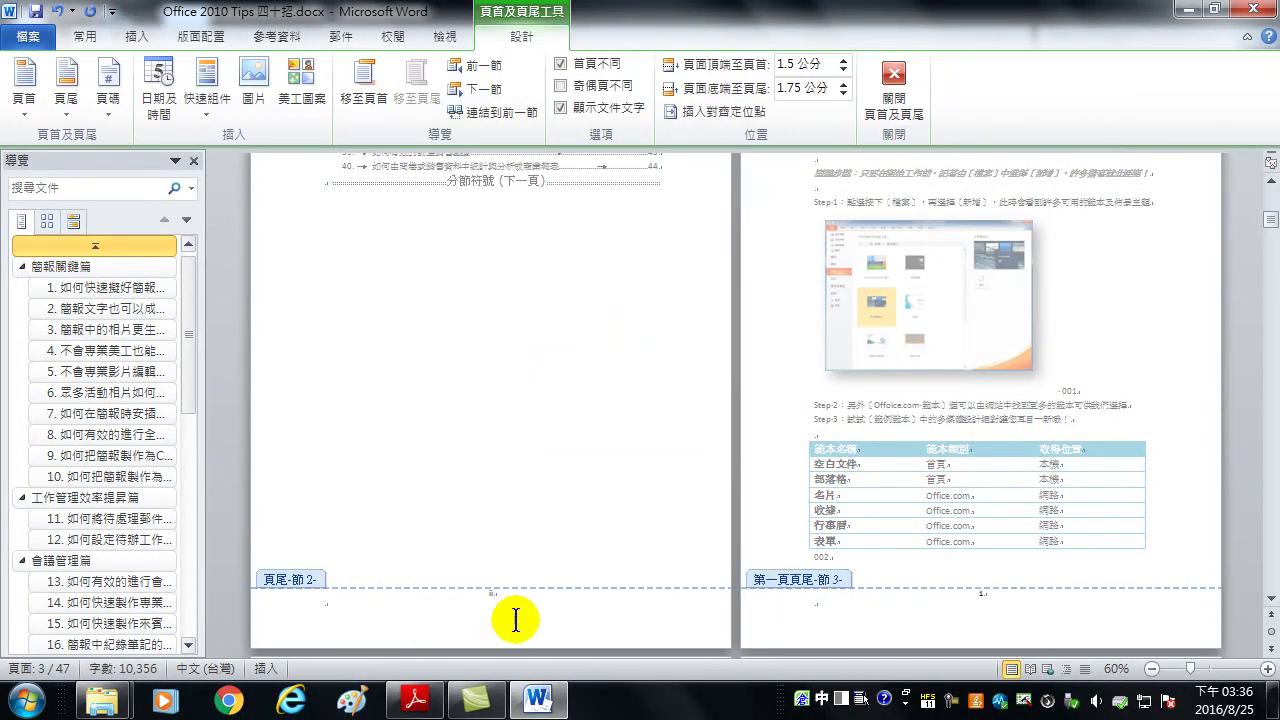
# Zoom to 110% and scroll through the chapter pages checking footer numbers, then back to the top
pyautogui.click(1268, 670)
pyautogui.click(1268, 670)
pyautogui.click(1268, 670)
pyautogui.click(1268, 670)
pyautogui.click(1268, 670)
pyautogui.scroll(-5, 900, 560)
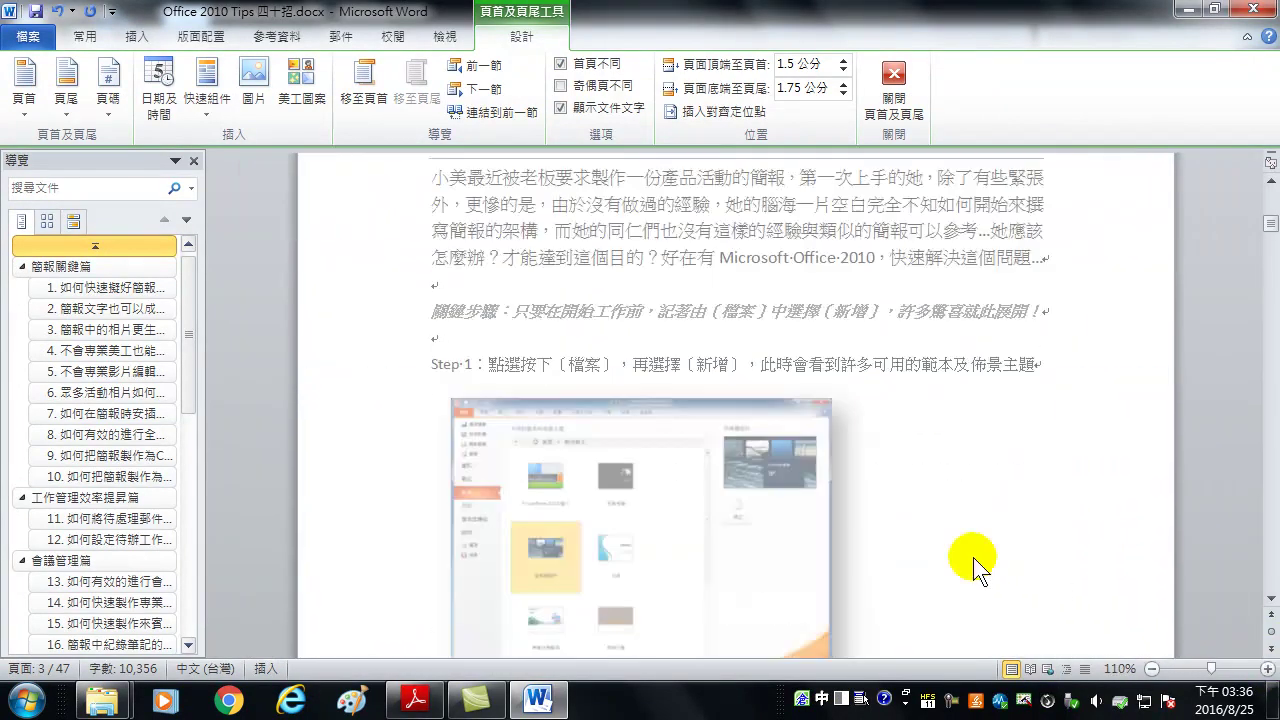
pyautogui.scroll(-4, 820, 575)
pyautogui.scroll(3, 743, 297)
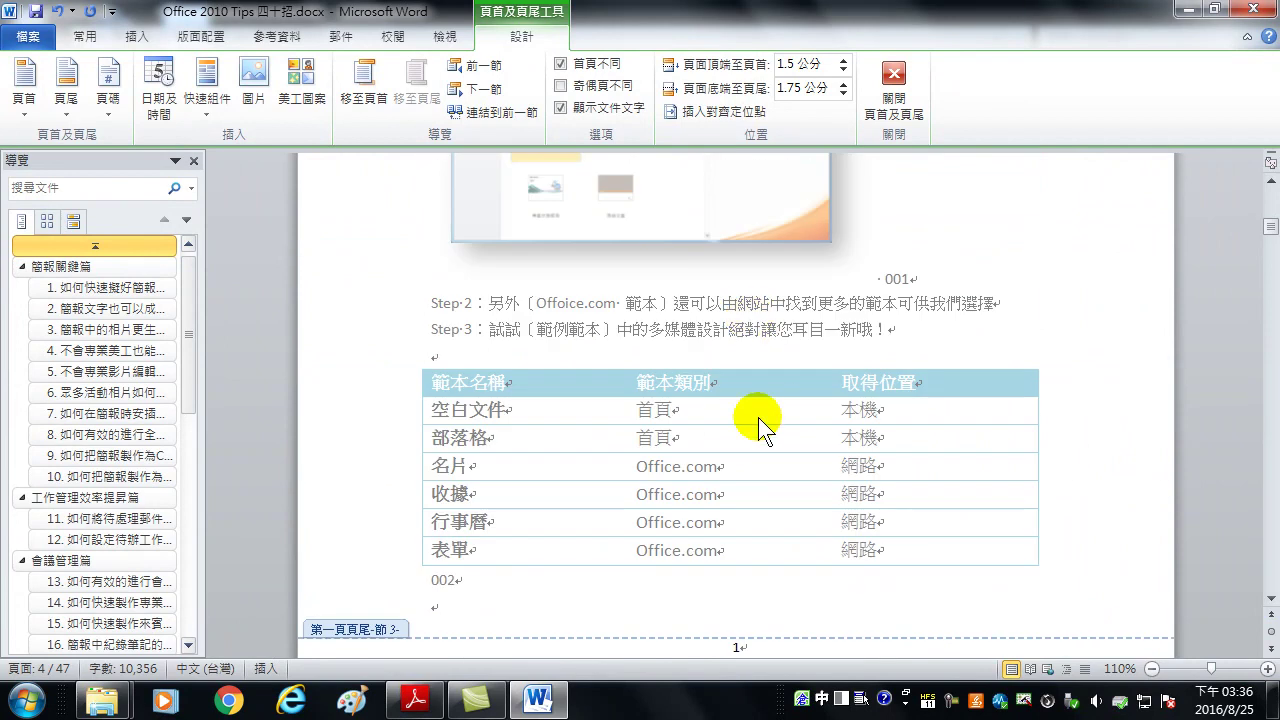
pyautogui.scroll(3, 758, 530)
pyautogui.scroll(-3, 752, 514)
pyautogui.scroll(4, 711, 538)
pyautogui.scroll(-5, 711, 538)
pyautogui.scroll(-4, 691, 534)
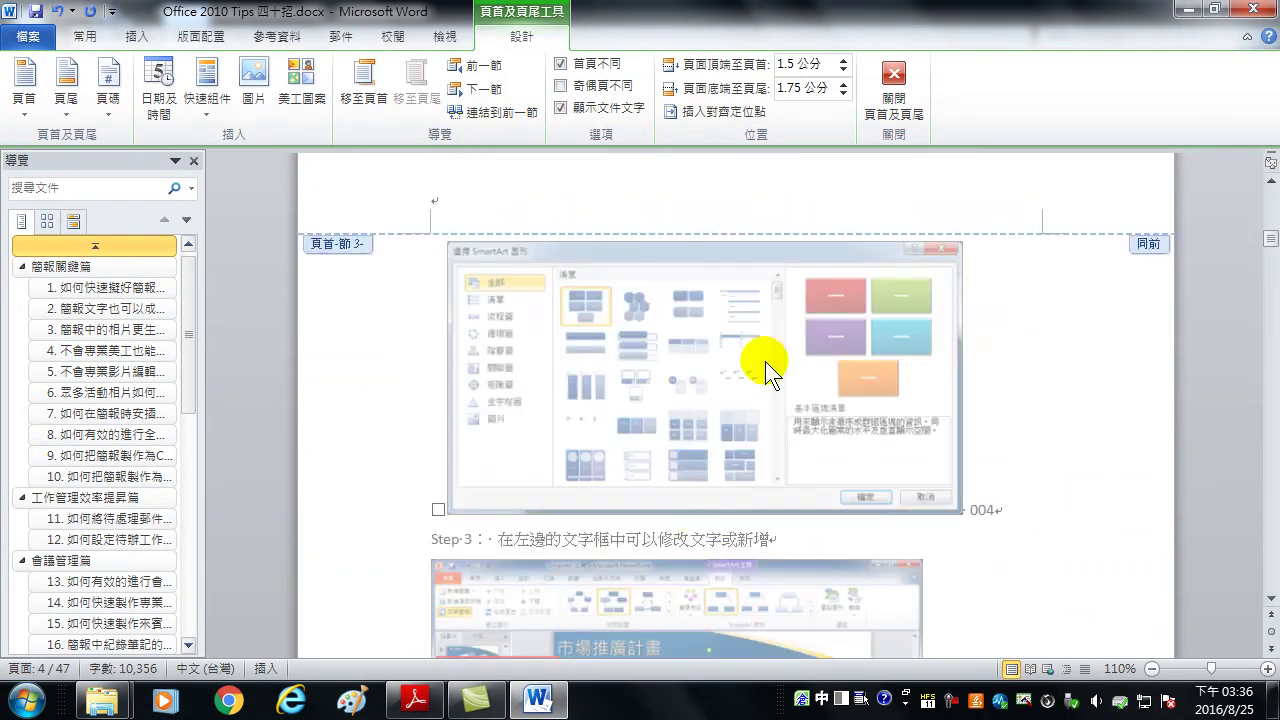
pyautogui.scroll(-10, 765, 357)
pyautogui.scroll(5, 760, 425)
pyautogui.scroll(5, 777, 434)
pyautogui.scroll(5, 737, 457)
pyautogui.scroll(5, 723, 449)
pyautogui.scroll(5, 705, 456)
pyautogui.scroll(5, 696, 457)
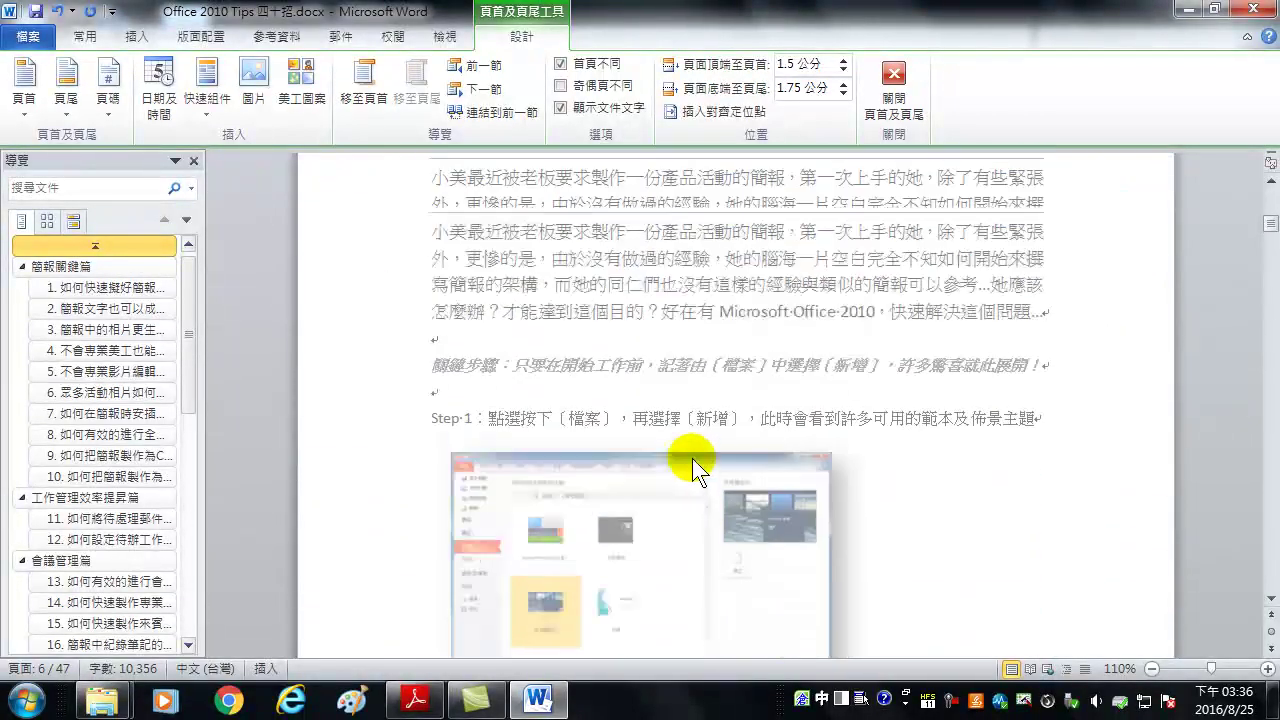
pyautogui.scroll(8, 692, 458)
pyautogui.scroll(-3, 710, 455)
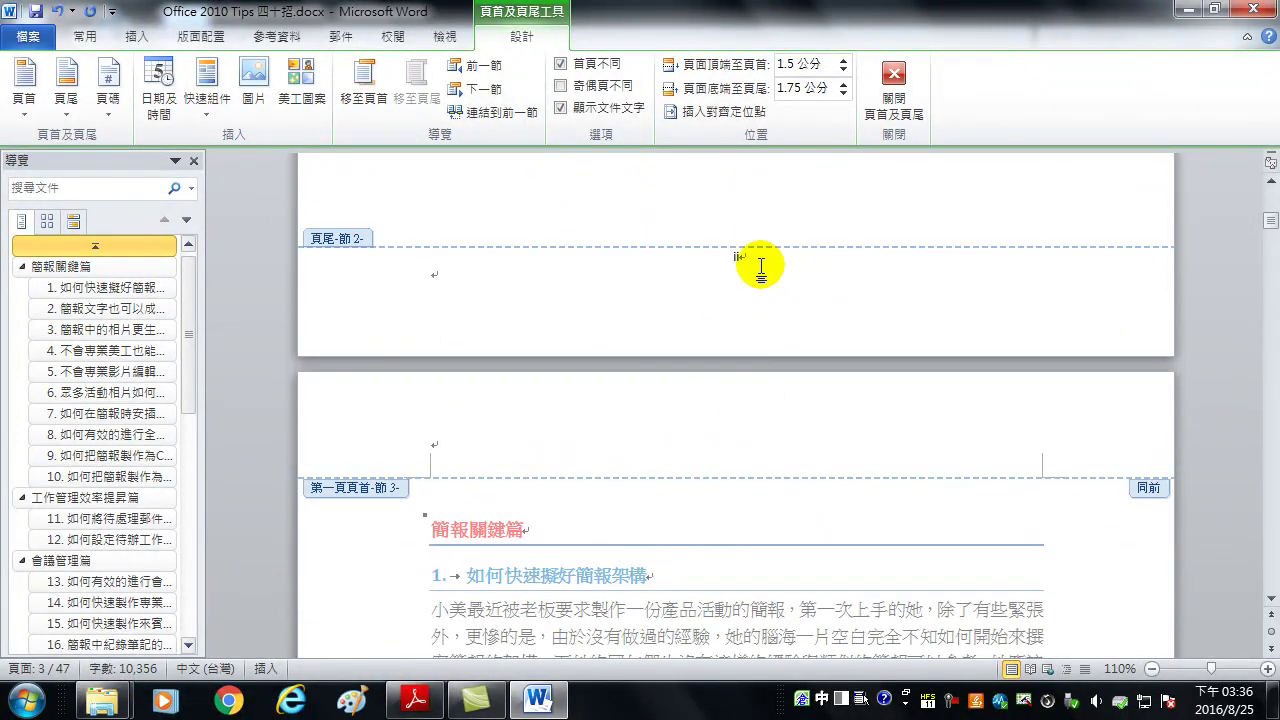
pyautogui.scroll(15, 731, 291)
pyautogui.scroll(5, 680, 360)
pyautogui.scroll(5, 686, 360)
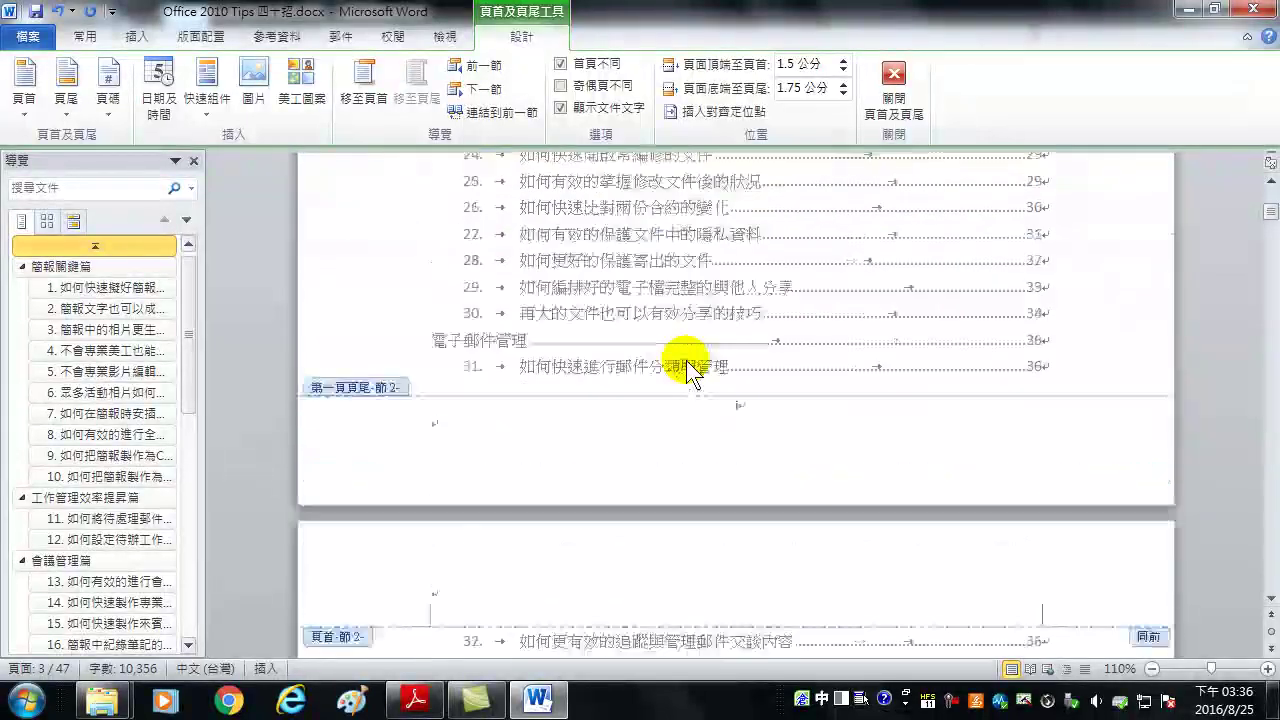
pyautogui.scroll(3, 700, 420)
pyautogui.scroll(6, 663, 449)
pyautogui.scroll(5, 663, 490)
pyautogui.scroll(4, 651, 400)
pyautogui.scroll(4, 757, 465)
# Select and remove the 0 page number from the cover page's first-page footer
pyautogui.moveTo(722, 446); pyautogui.dragTo(740, 446)
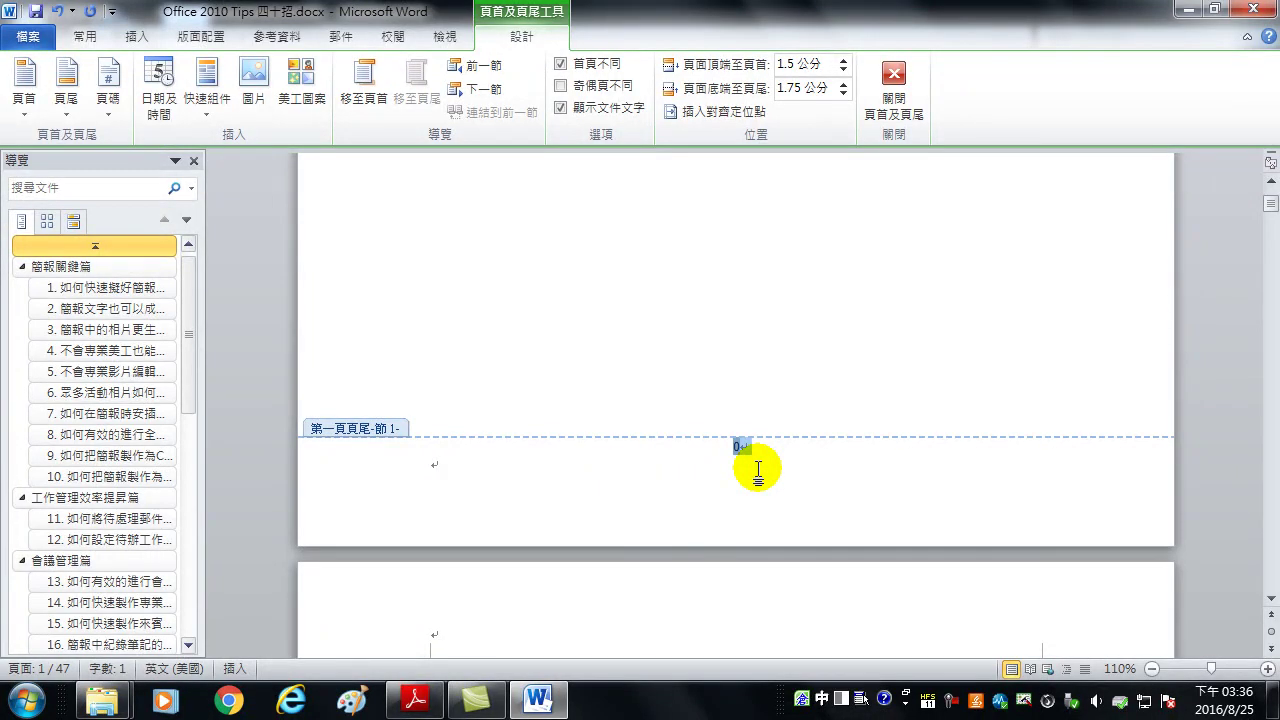
pyautogui.moveTo(771, 448)
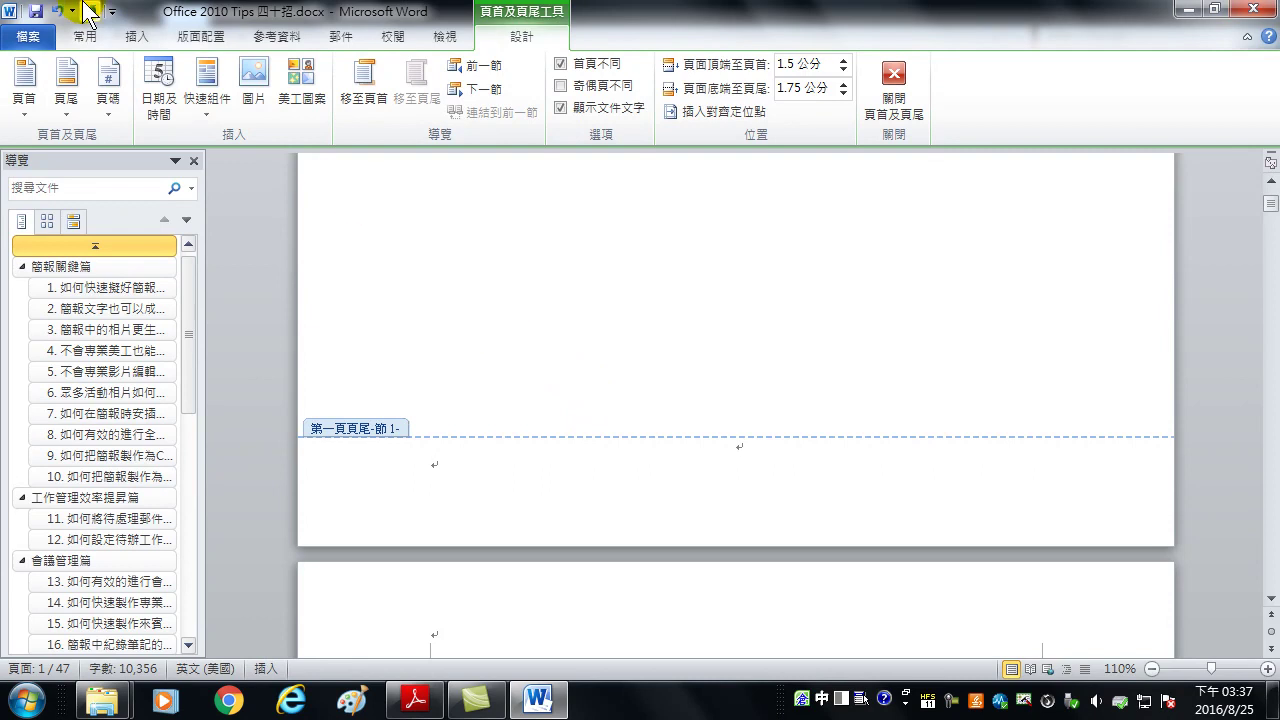
pyautogui.click(135, 36)
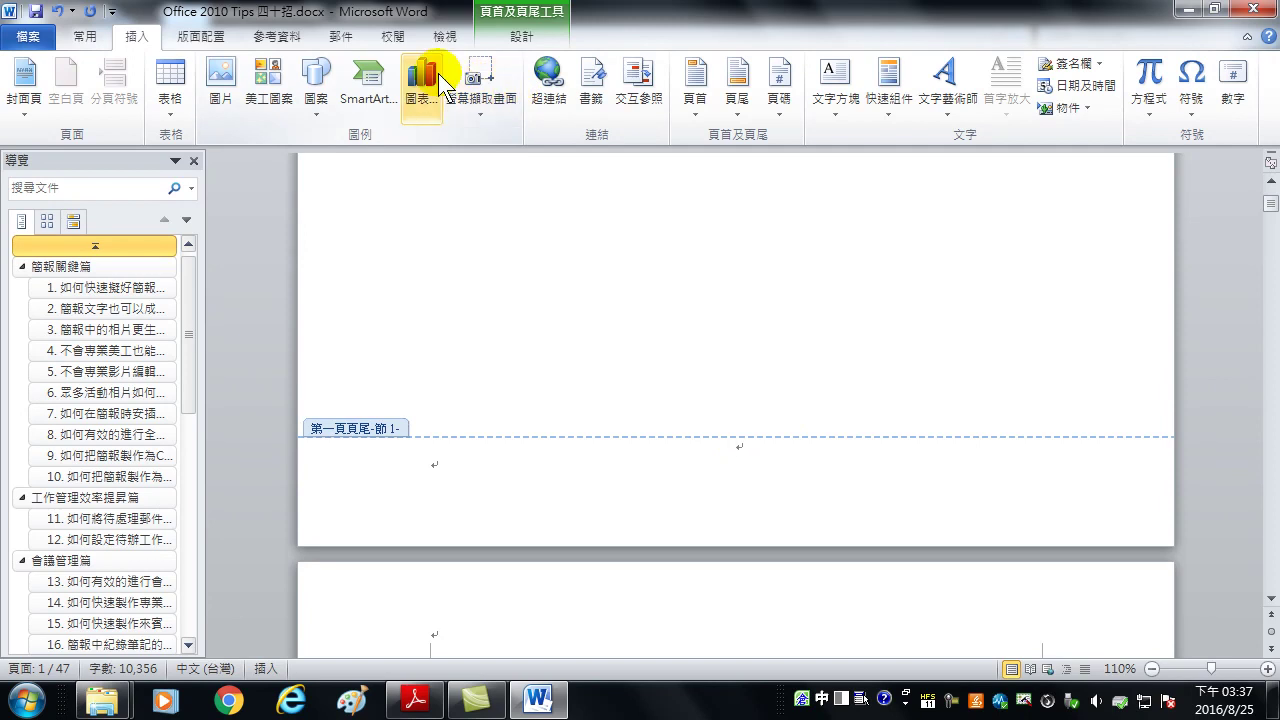
# Close Header and Footer, then scroll through the document checking page numbers and return to the table of contents
pyautogui.click(521, 36)
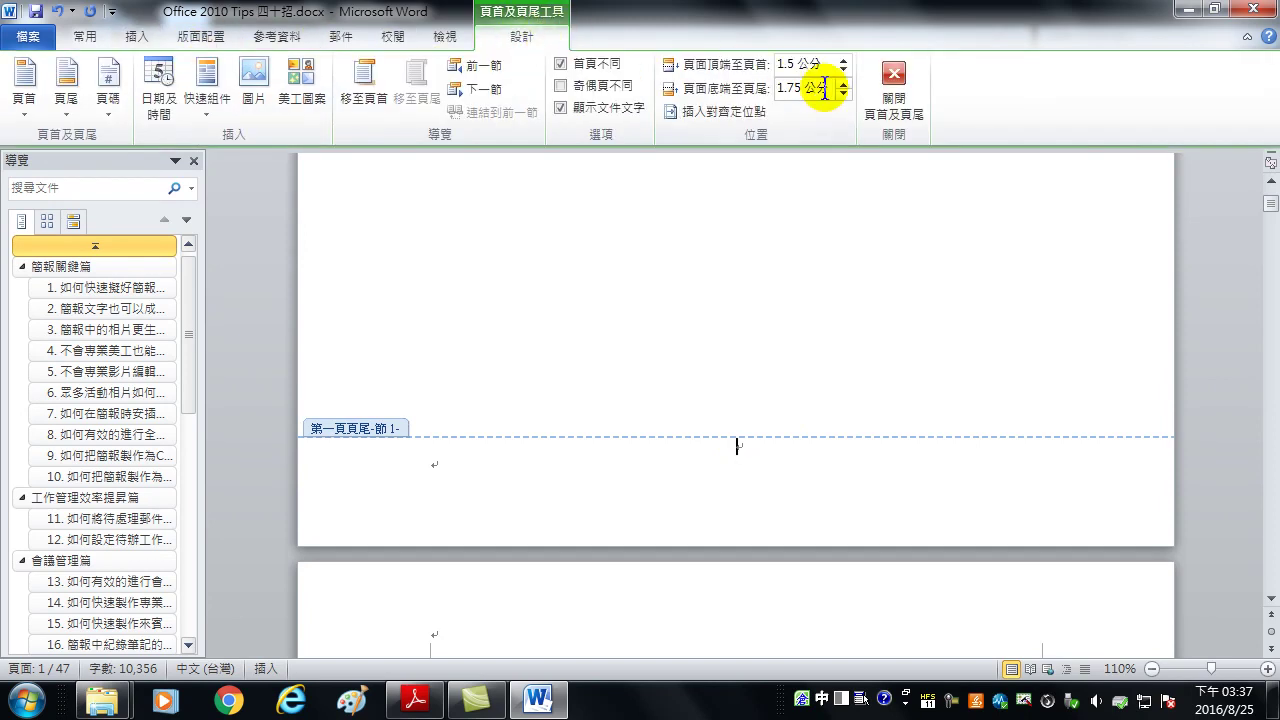
pyautogui.click(893, 100)
pyautogui.scroll(10, 688, 248)
pyautogui.scroll(-5, 685, 242)
pyautogui.scroll(5, 676, 250)
pyautogui.scroll(-10, 690, 330)
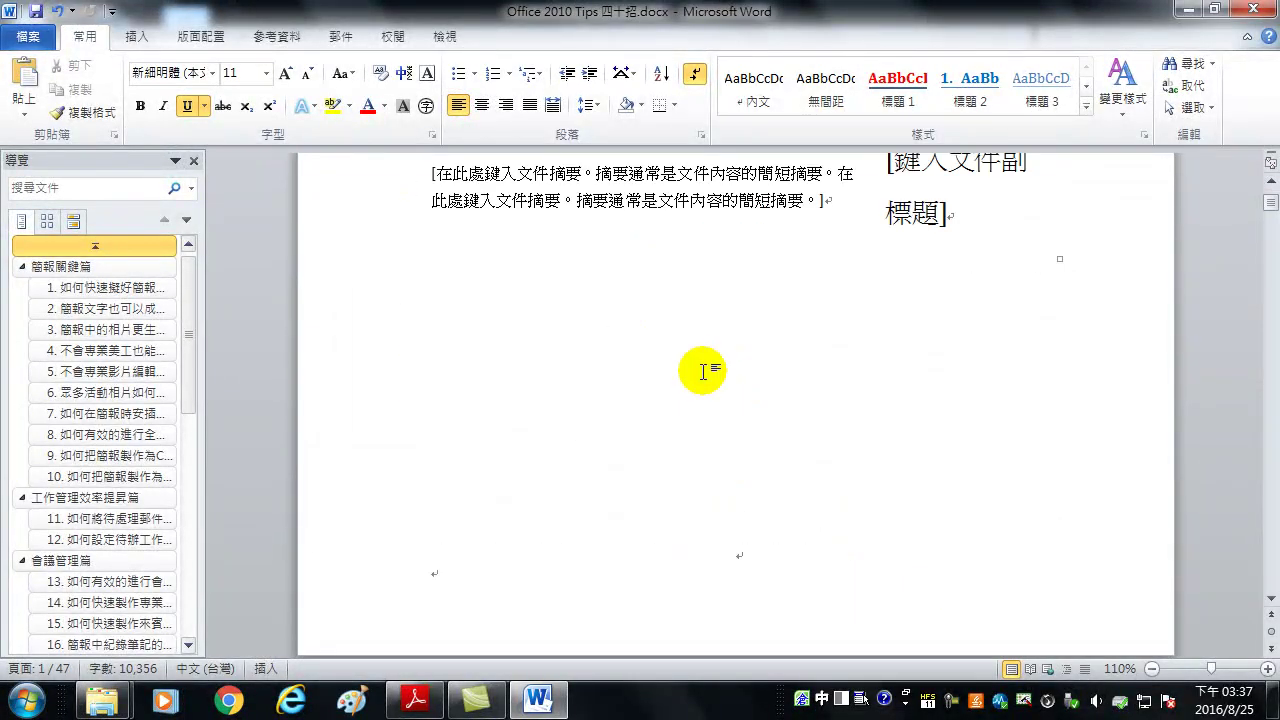
pyautogui.scroll(-3, 703, 371)
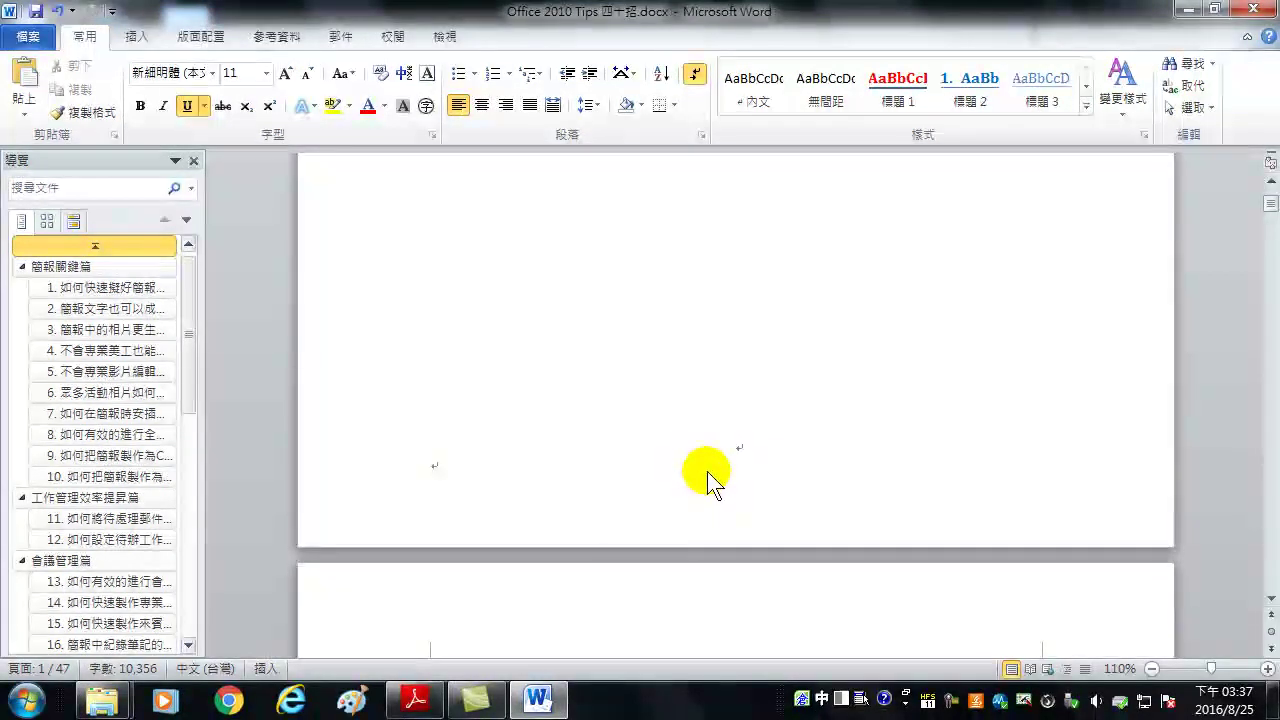
pyautogui.scroll(-8, 707, 472)
pyautogui.scroll(-4, 660, 435)
pyautogui.scroll(-10, 665, 487)
pyautogui.scroll(-12, 675, 470)
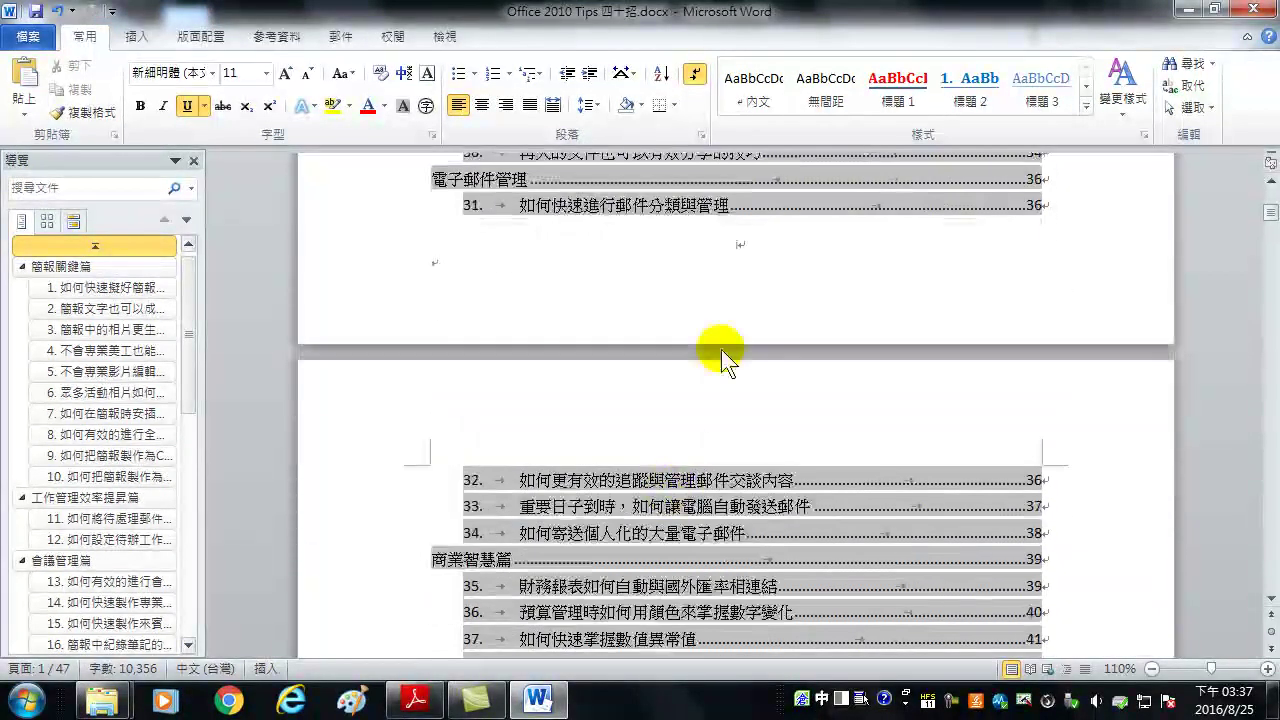
pyautogui.scroll(-9, 740, 390)
pyautogui.scroll(-10, 710, 440)
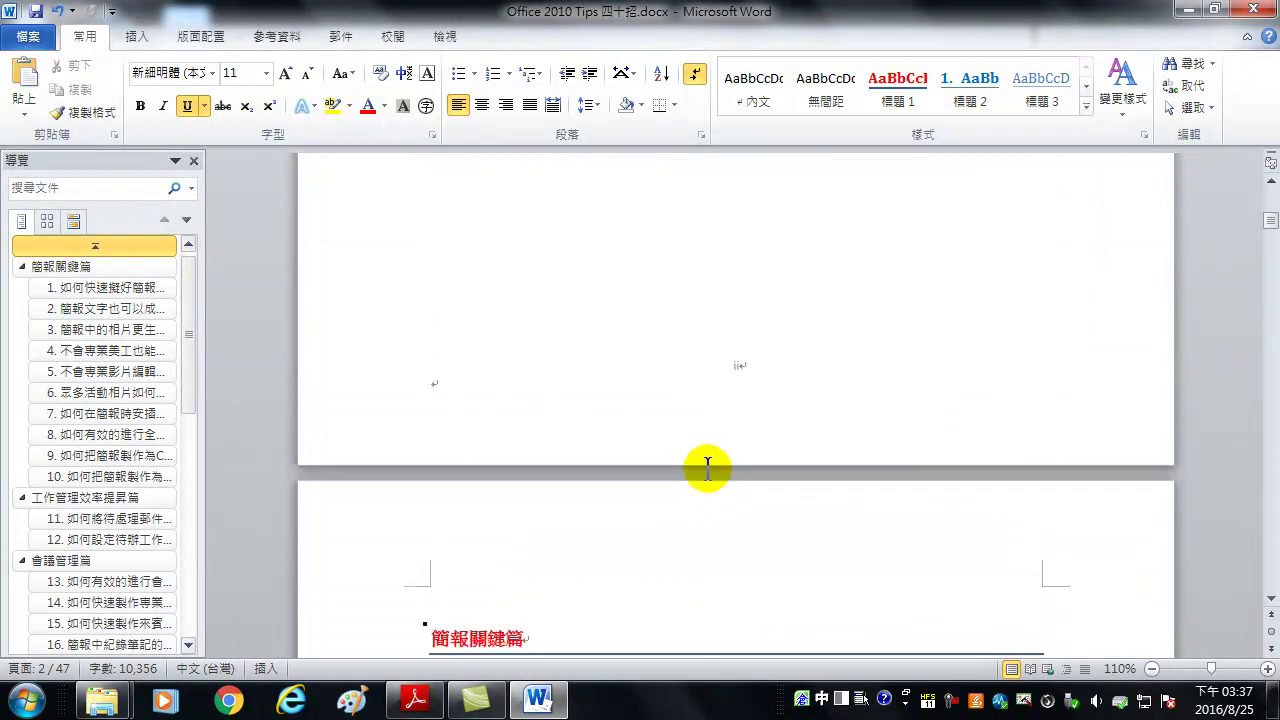
pyautogui.scroll(-6, 740, 330)
pyautogui.scroll(-5, 735, 320)
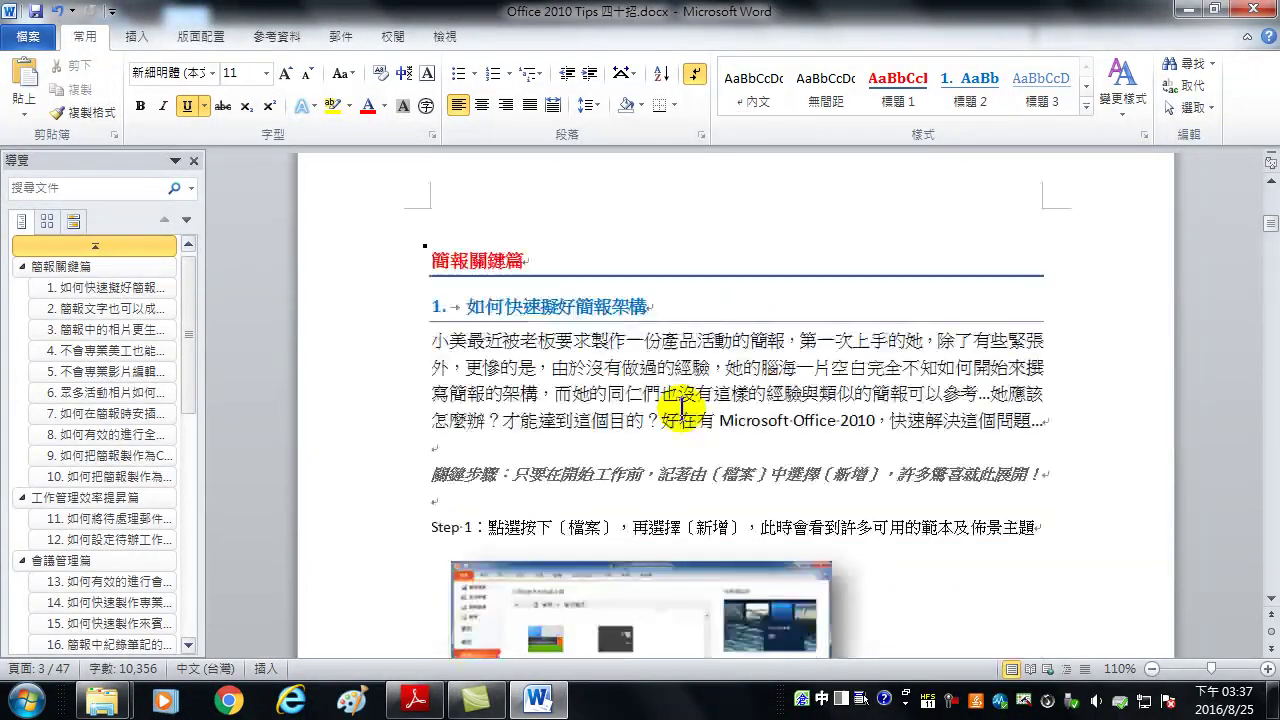
pyautogui.scroll(-14, 729, 429)
pyautogui.scroll(-6, 743, 428)
pyautogui.scroll(-10, 716, 476)
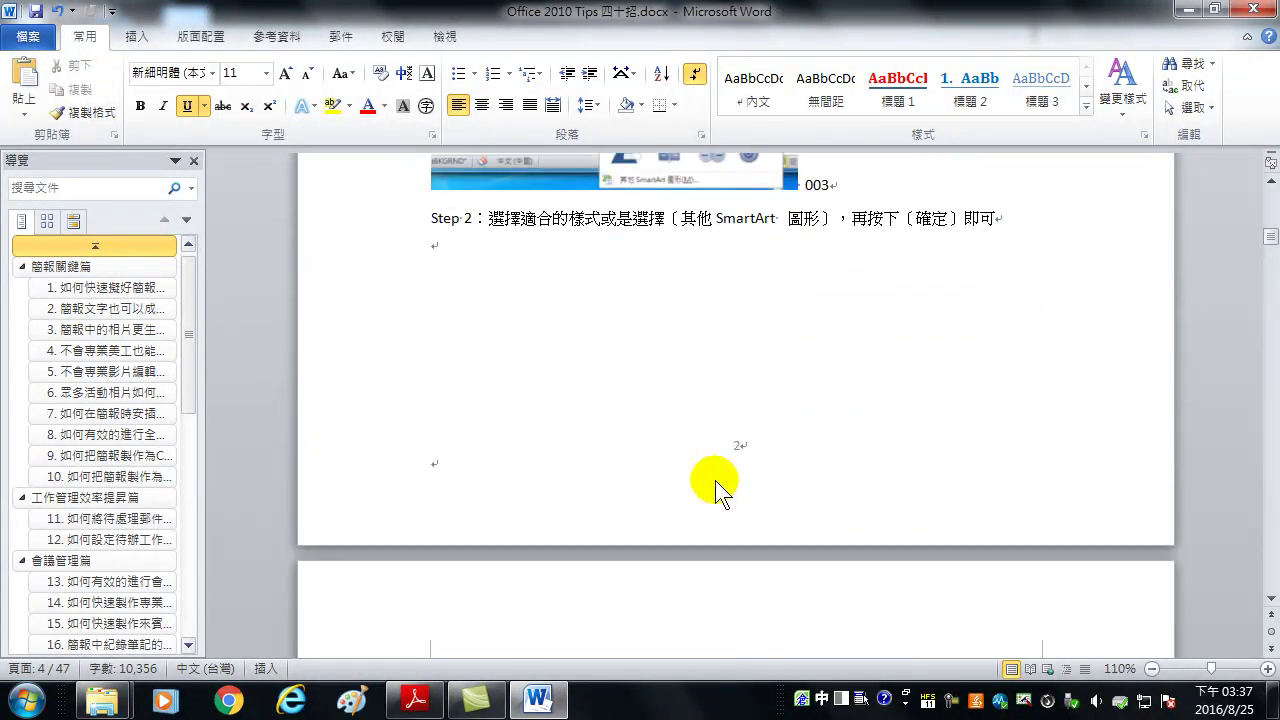
pyautogui.scroll(-8, 729, 471)
pyautogui.scroll(-10, 774, 443)
pyautogui.scroll(-12, 714, 471)
pyautogui.scroll(4, 732, 316)
pyautogui.scroll(2, 680, 297)
pyautogui.scroll(-4, 711, 240)
pyautogui.scroll(-5, 720, 294)
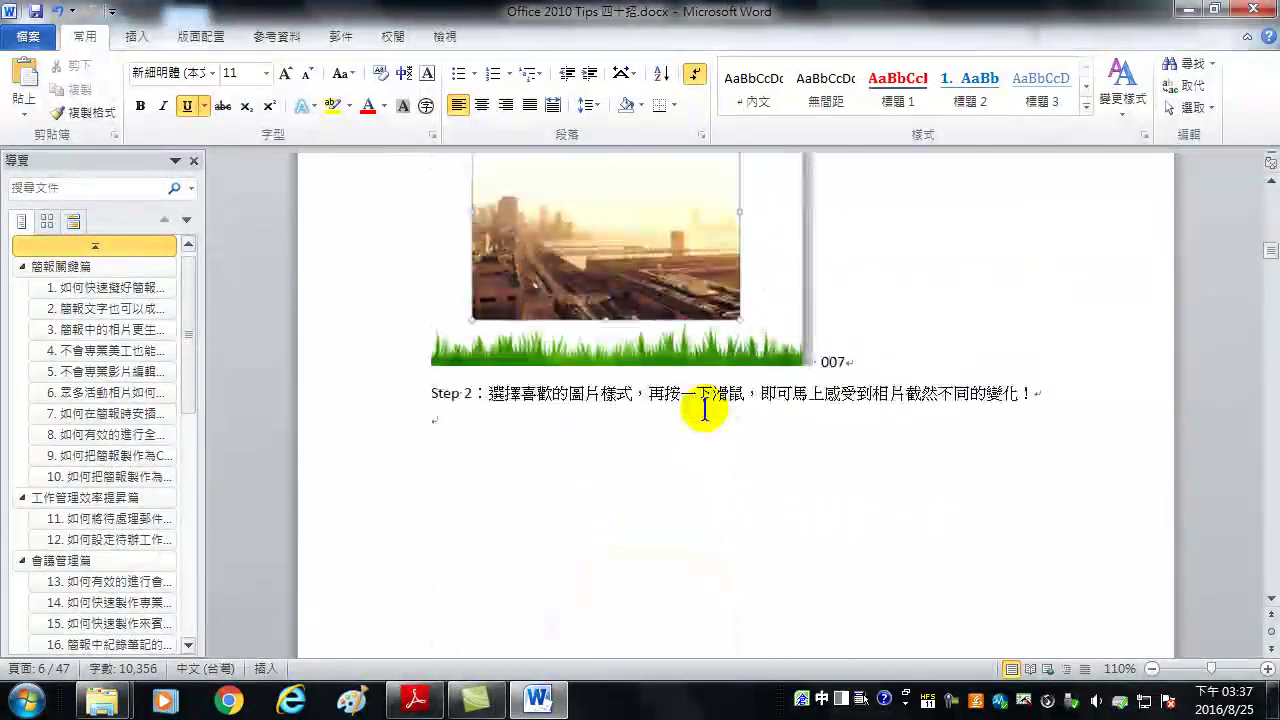
pyautogui.scroll(-5, 713, 433)
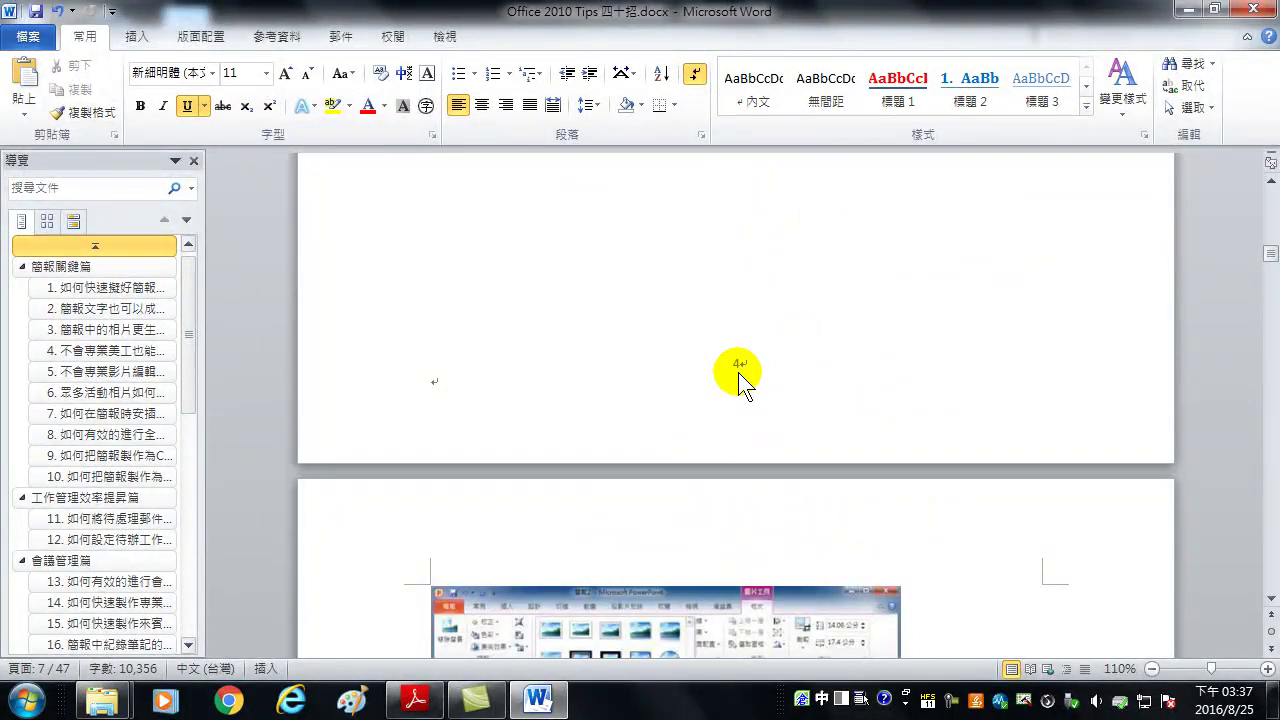
pyautogui.scroll(10, 850, 355)
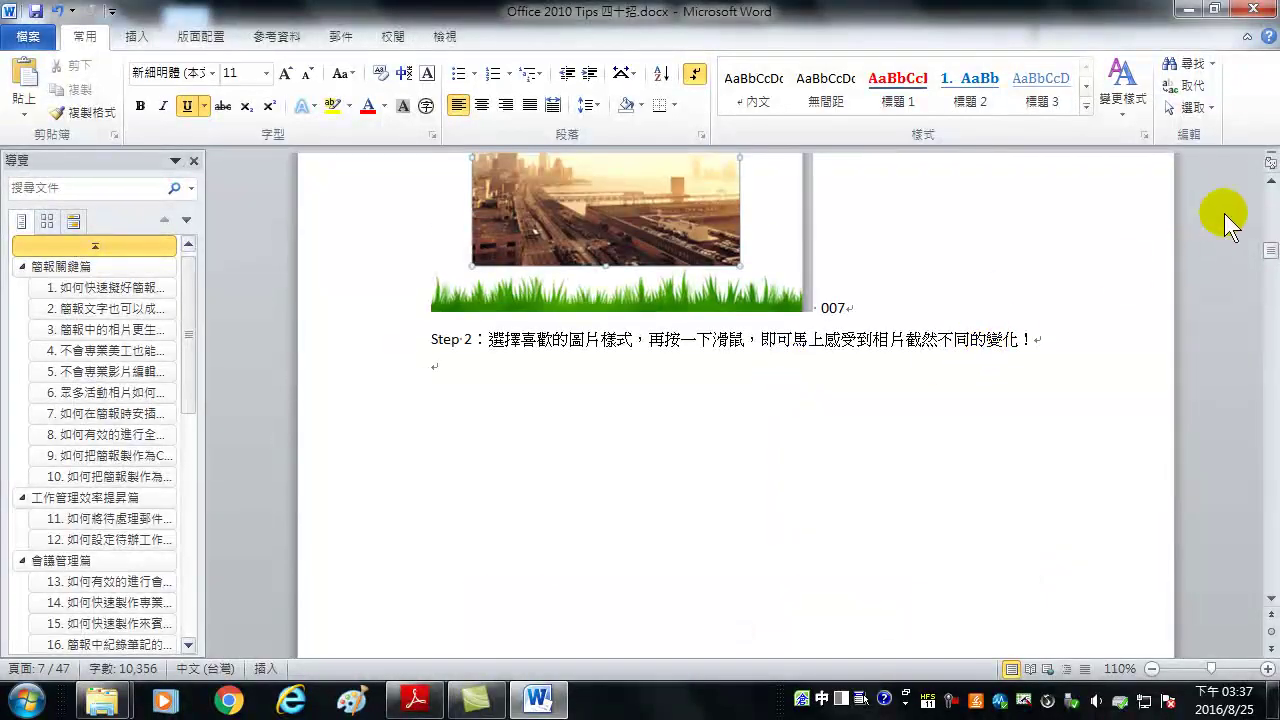
pyautogui.scroll(1, 1270, 180)
pyautogui.scroll(2, 1270, 180)
pyautogui.scroll(1, 1270, 180)
pyautogui.scroll(2, 1270, 180)
pyautogui.scroll(2, 1270, 180)
pyautogui.scroll(1, 1270, 180)
pyautogui.scroll(2, 1270, 180)
pyautogui.scroll(2, 1270, 180)
pyautogui.scroll(2, 1265, 178)
pyautogui.scroll(5, 911, 349)
pyautogui.scroll(5, 906, 349)
pyautogui.scroll(5, 885, 357)
pyautogui.scroll(5, 880, 362)
pyautogui.scroll(5, 878, 363)
pyautogui.scroll(5, 878, 363)
pyautogui.scroll(5, 876, 367)
pyautogui.scroll(5, 871, 366)
pyautogui.scroll(5, 903, 363)
pyautogui.scroll(5, 943, 351)
pyautogui.scroll(3, 1052, 360)
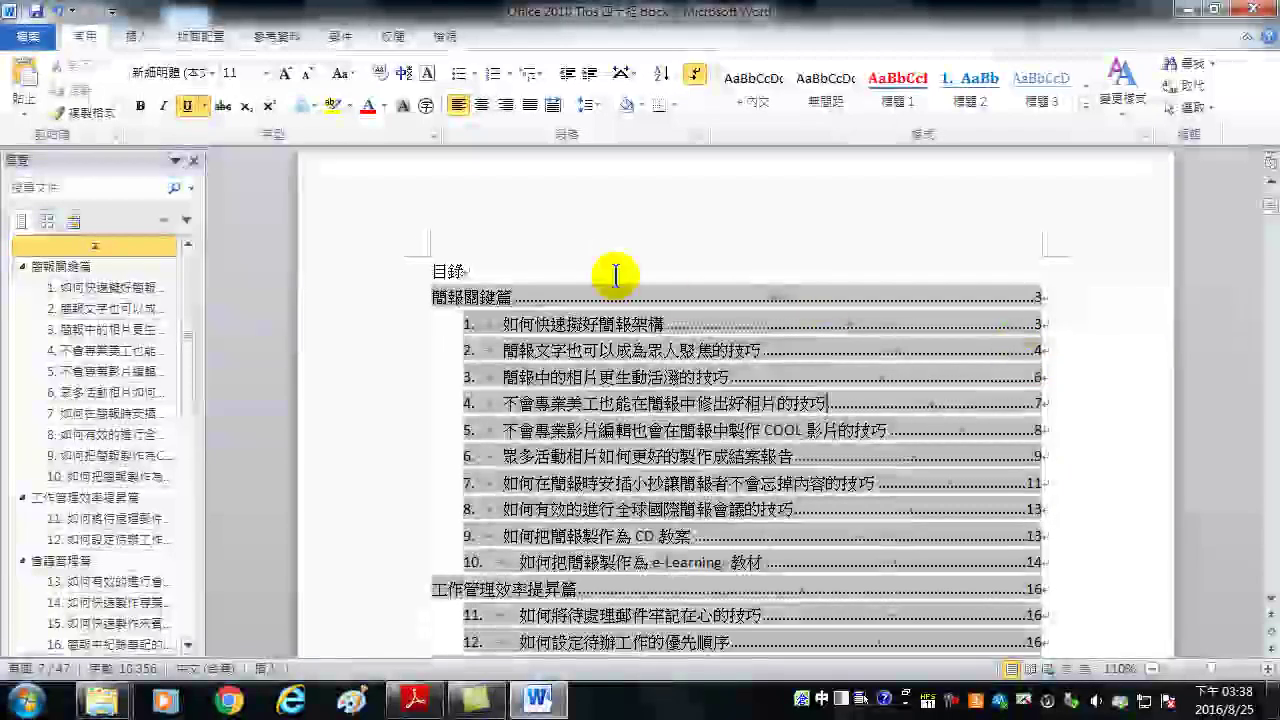
# Update the entire table of contents from the References tab
pyautogui.click(277, 34)
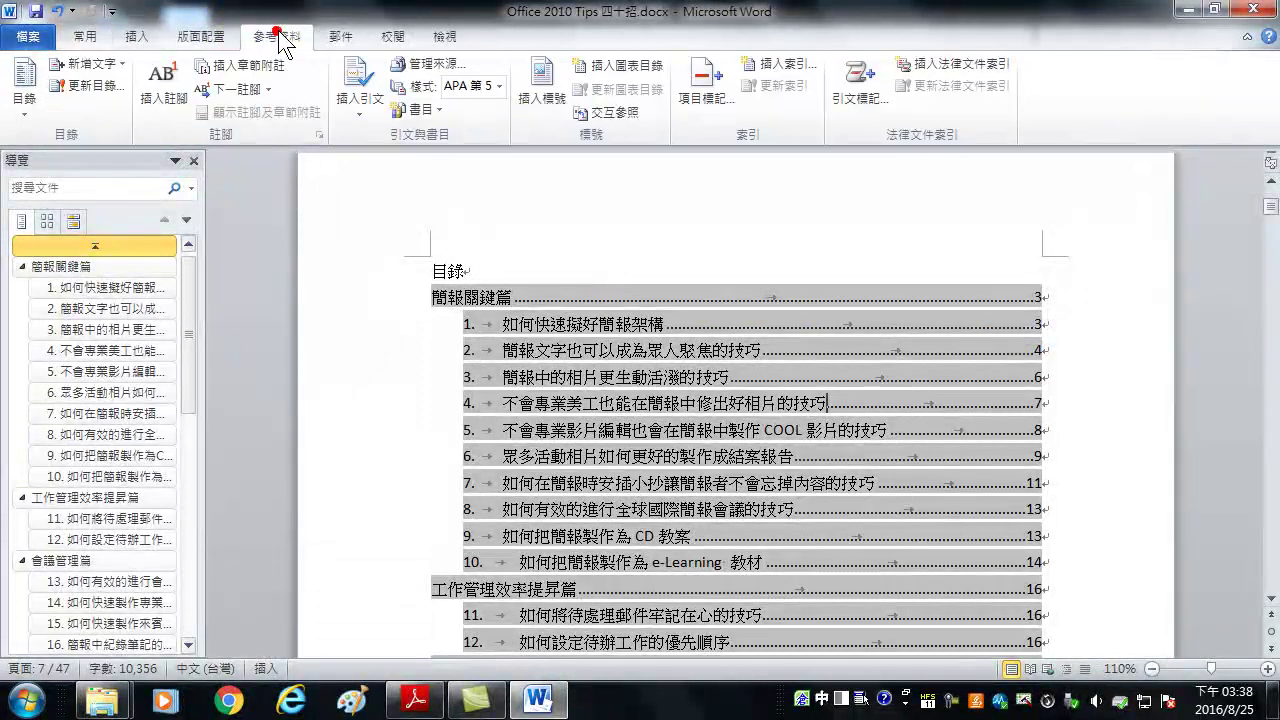
pyautogui.click(82, 85)
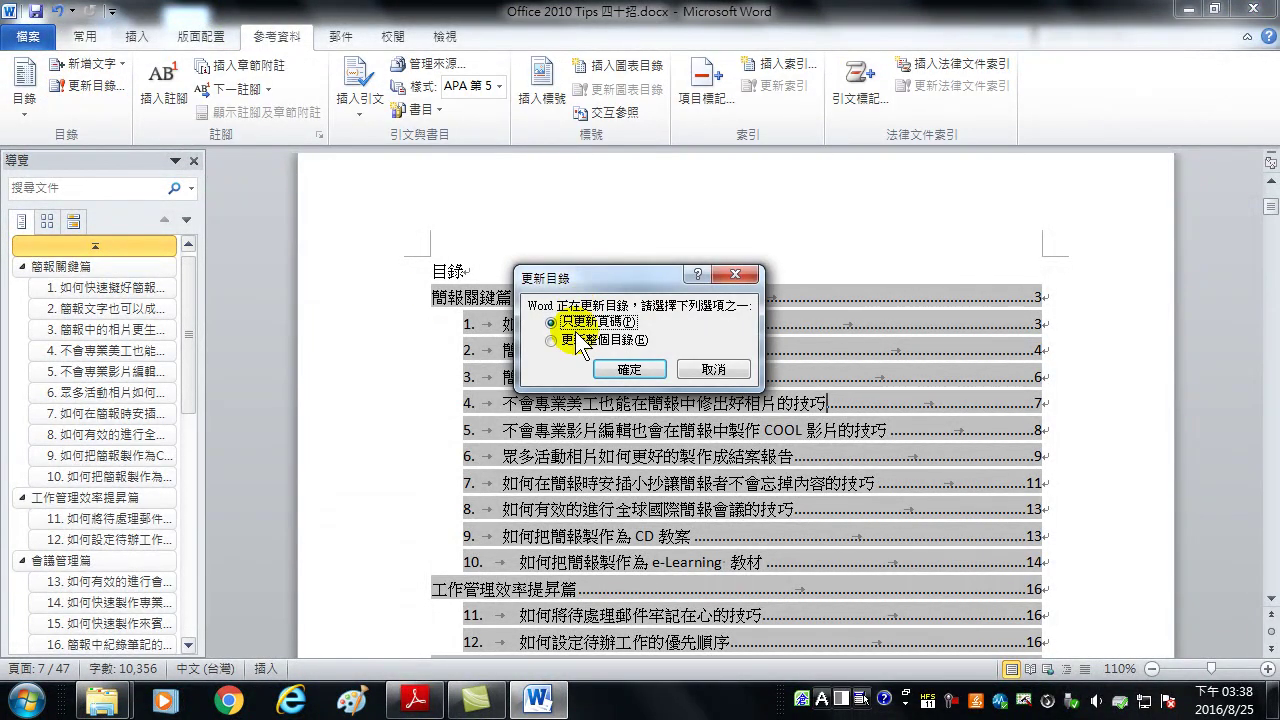
pyautogui.click(600, 340)
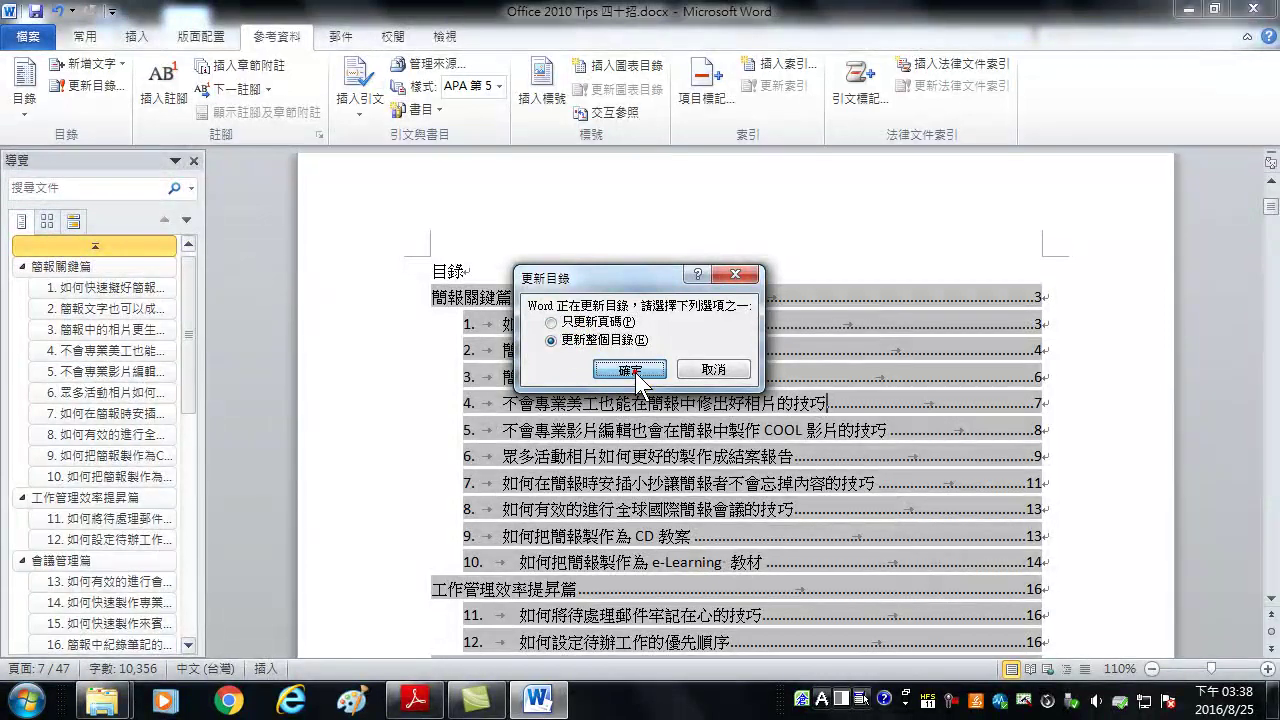
pyautogui.click(630, 369)
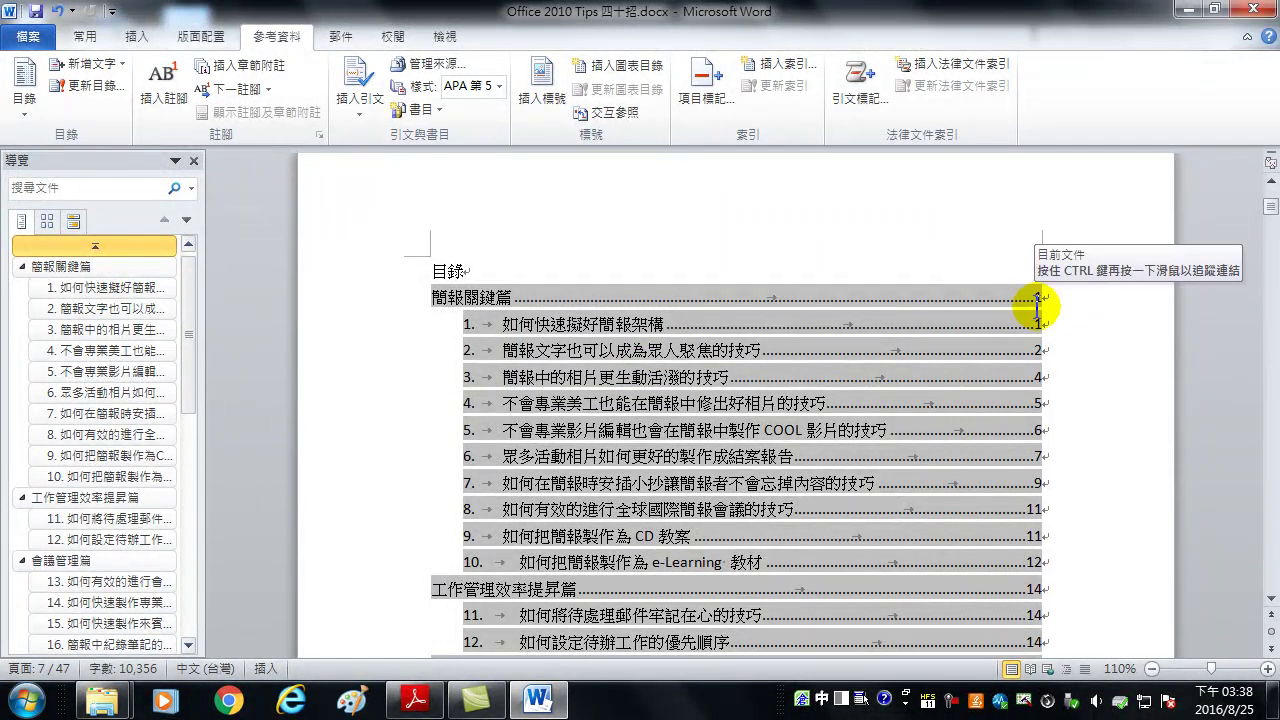